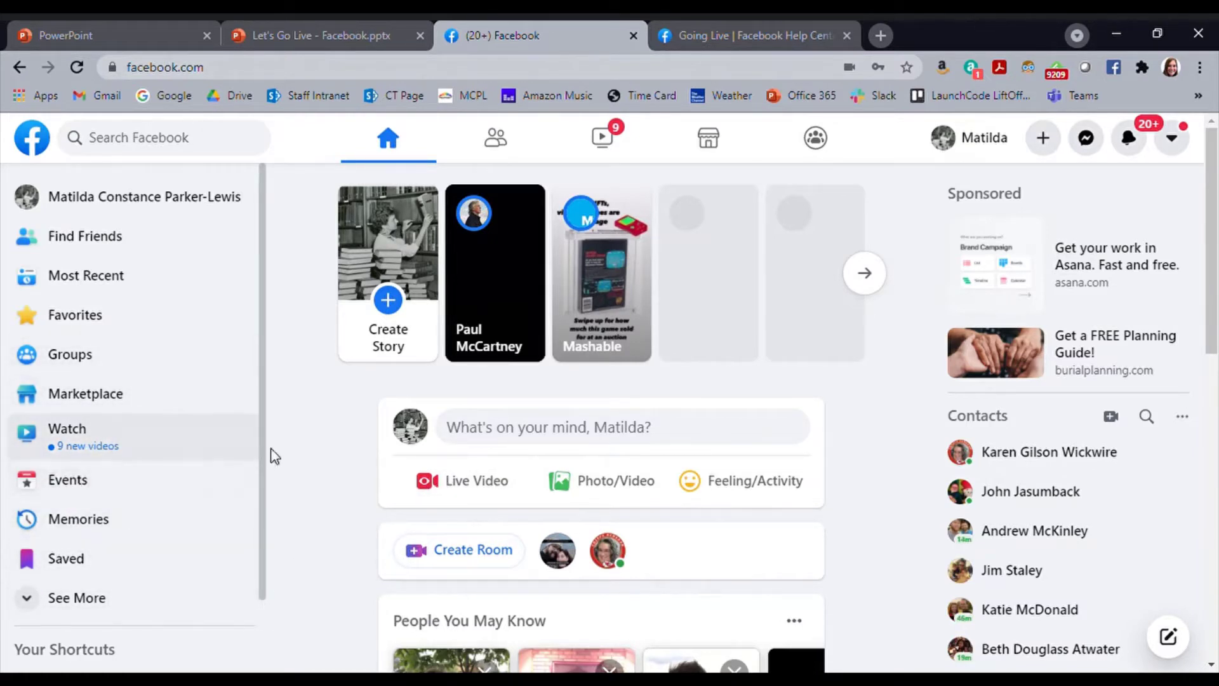
Start creating a live video from the home feed.
click(470, 489)
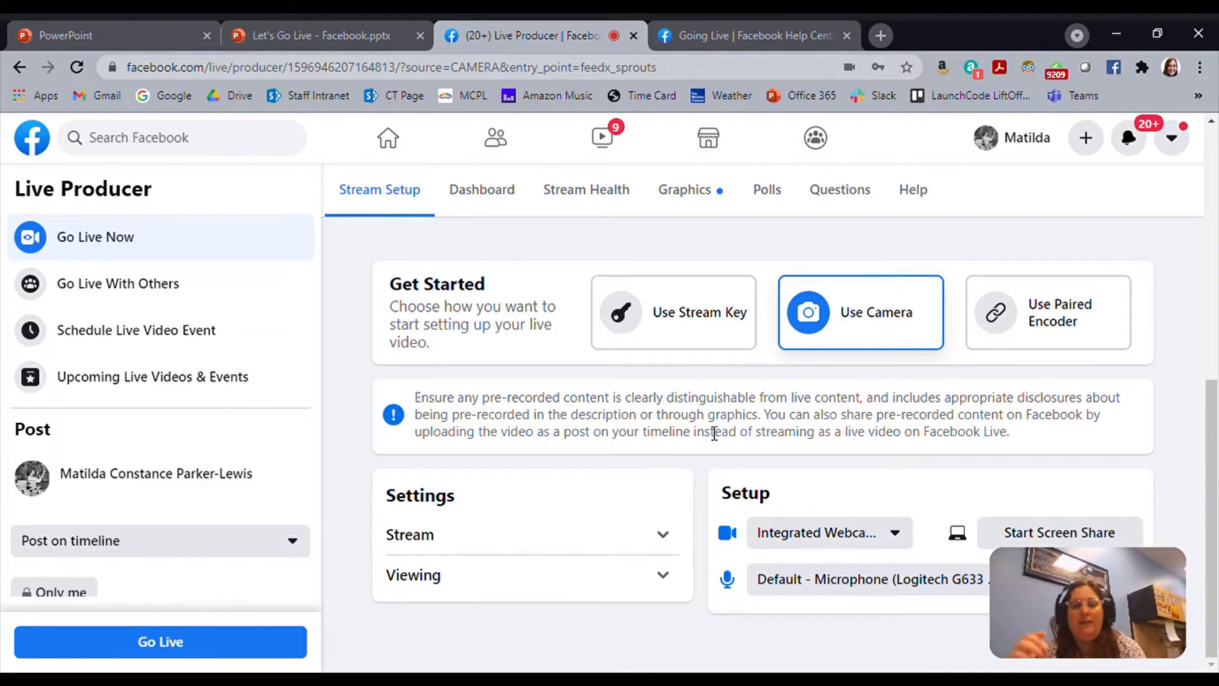
Review the Use Stream Key and Use Paired Encoder setups, and return to Use Camera as the video source.
click(678, 336)
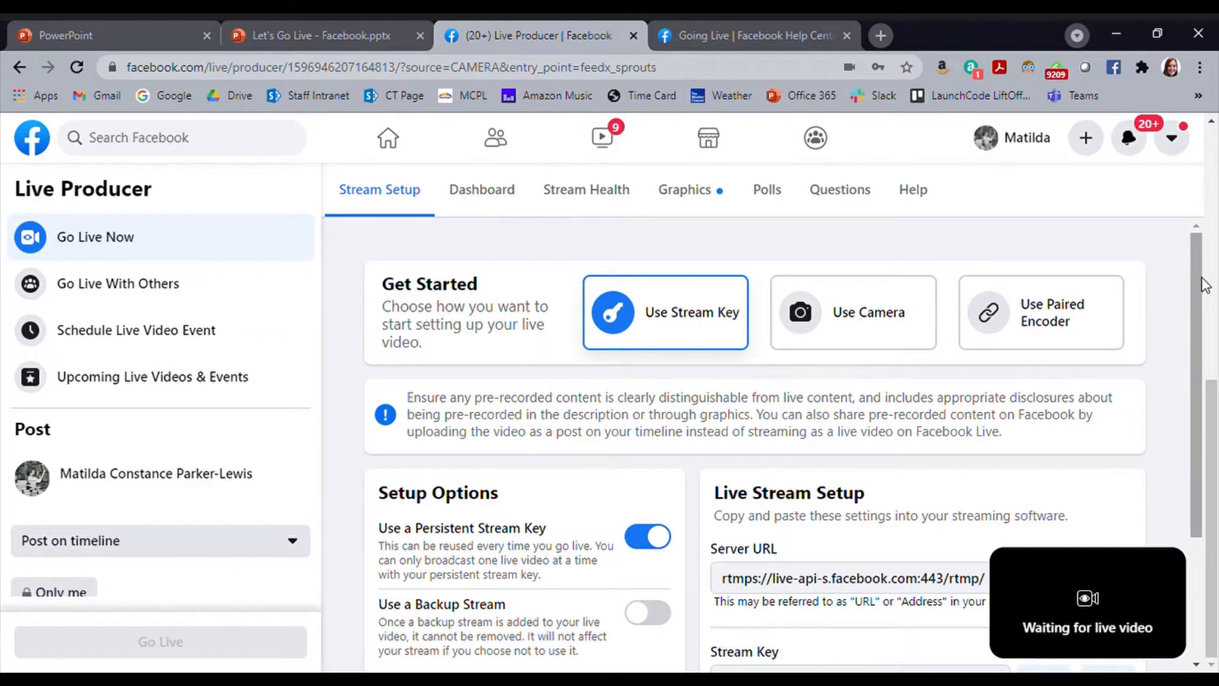
drag(1205, 285, 1185, 410)
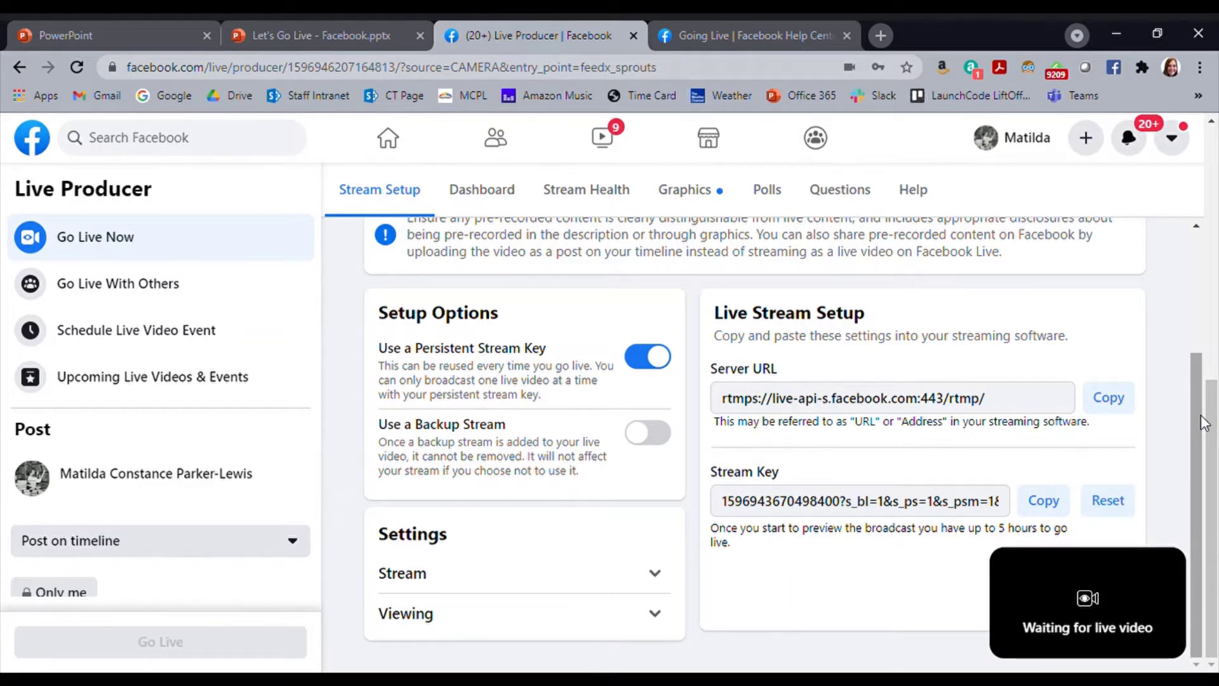
drag(1202, 414, 1174, 264)
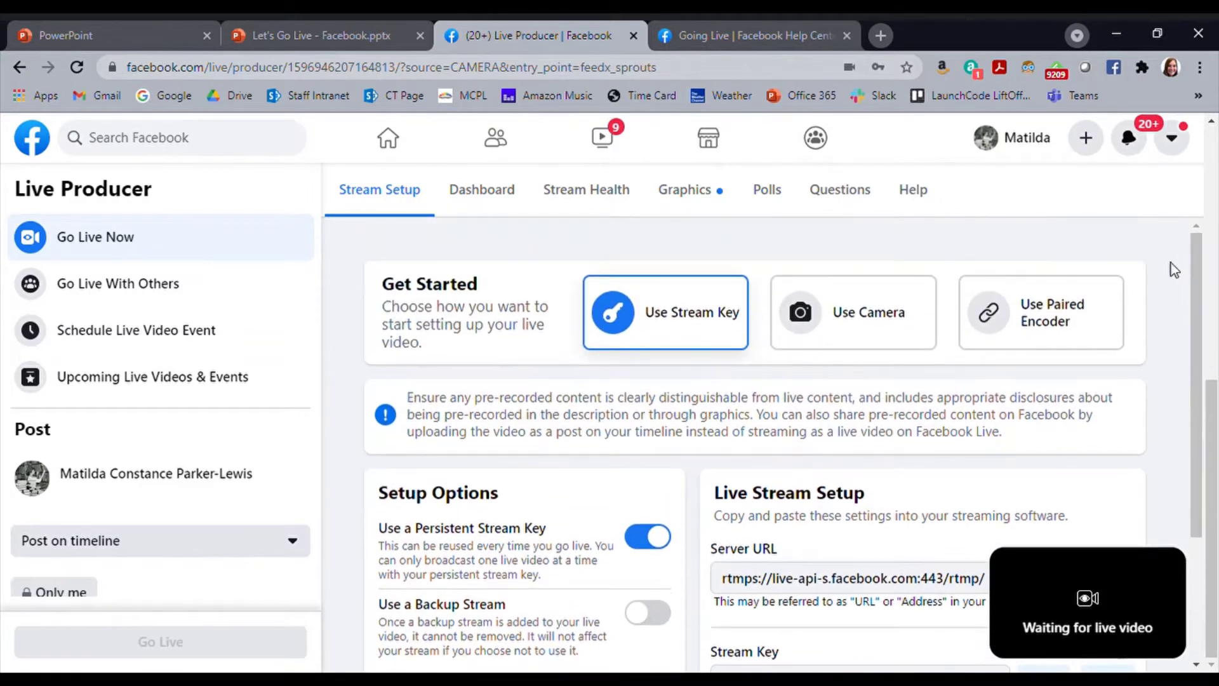
click(1053, 308)
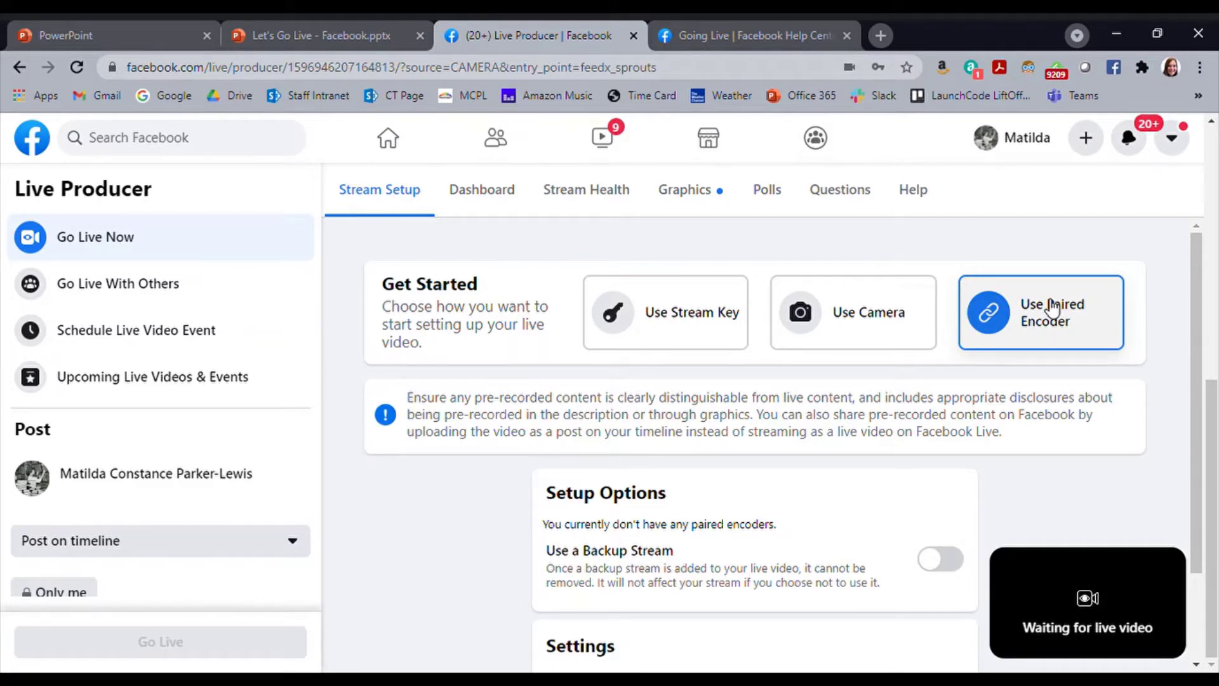
click(869, 336)
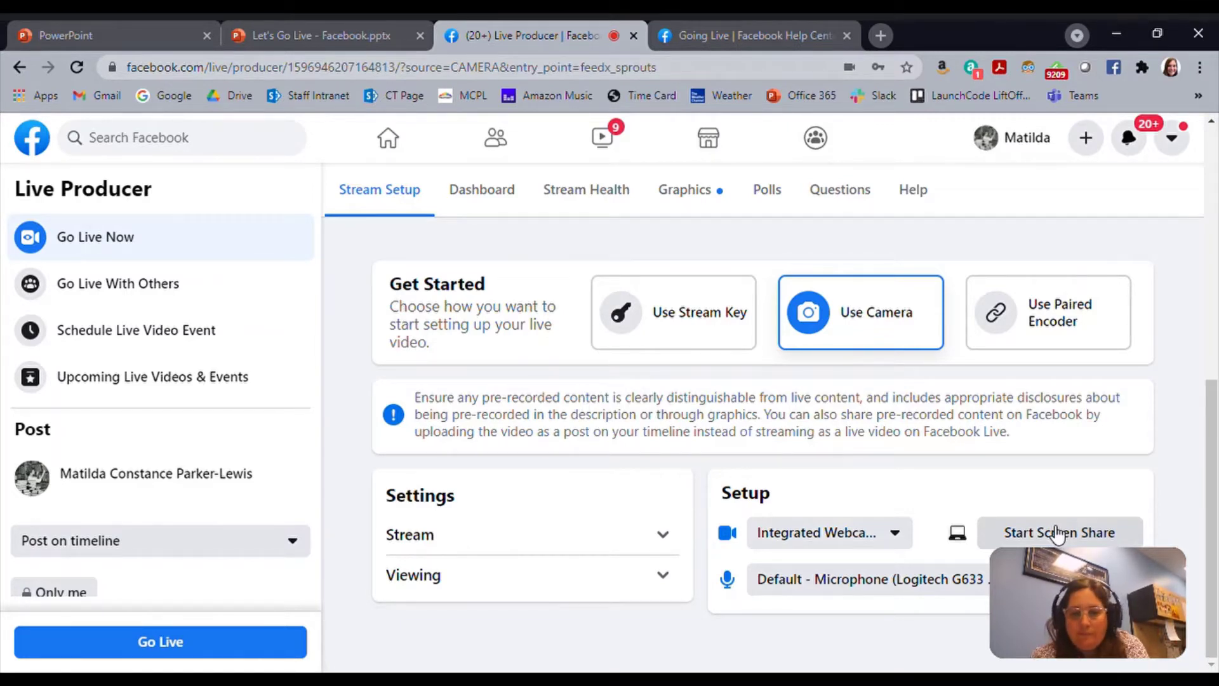
Enable unpublishing after the live video ends in the Stream settings and collapse that section.
click(664, 536)
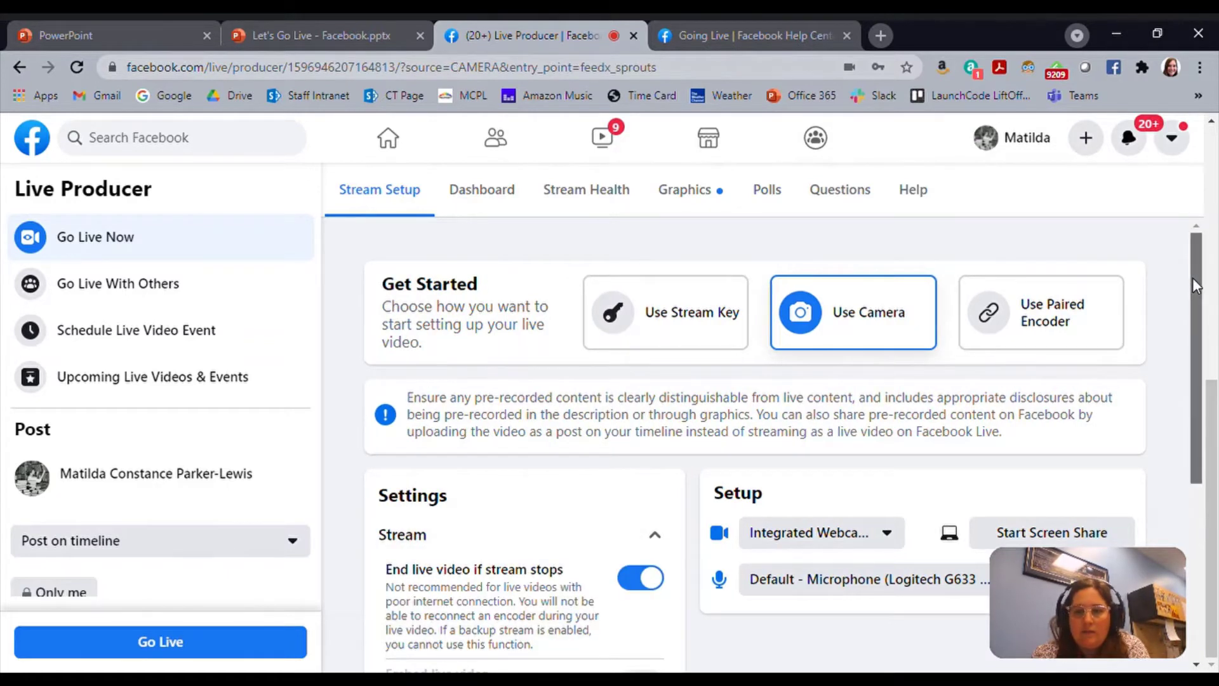
drag(1192, 277, 1188, 443)
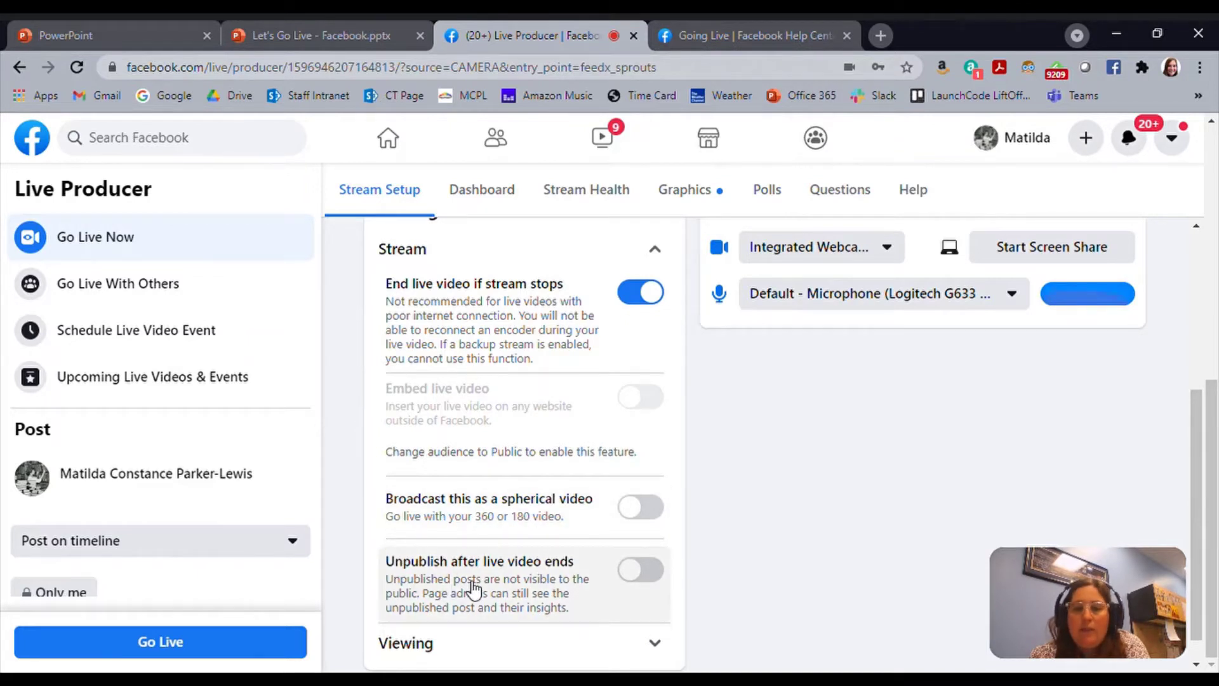
click(645, 581)
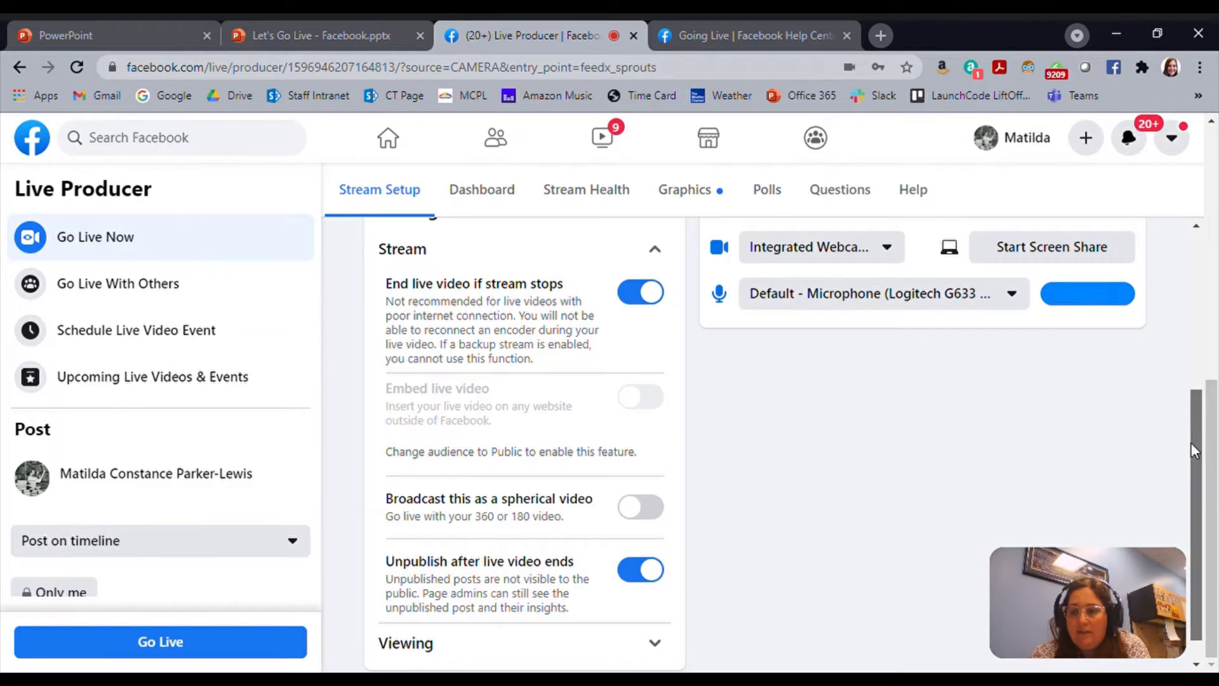
drag(1192, 450, 1188, 485)
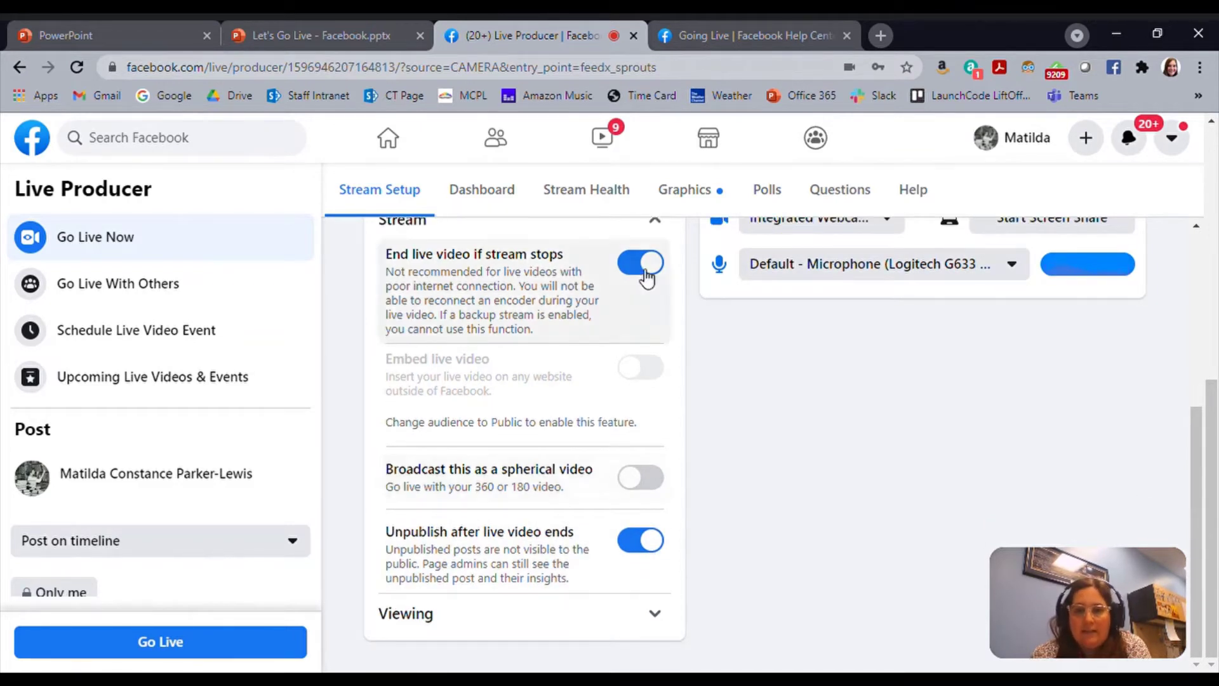
click(654, 222)
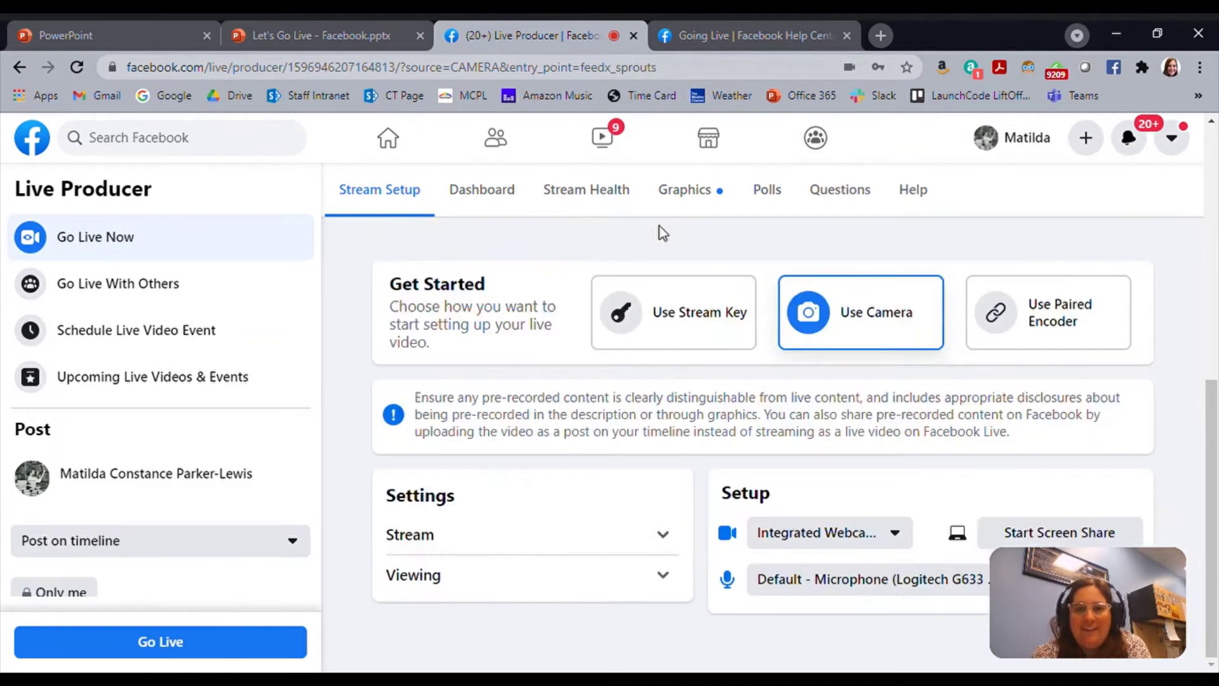
Turn on auto-generated captions and allow viewers to send messages in the Viewing settings.
click(546, 589)
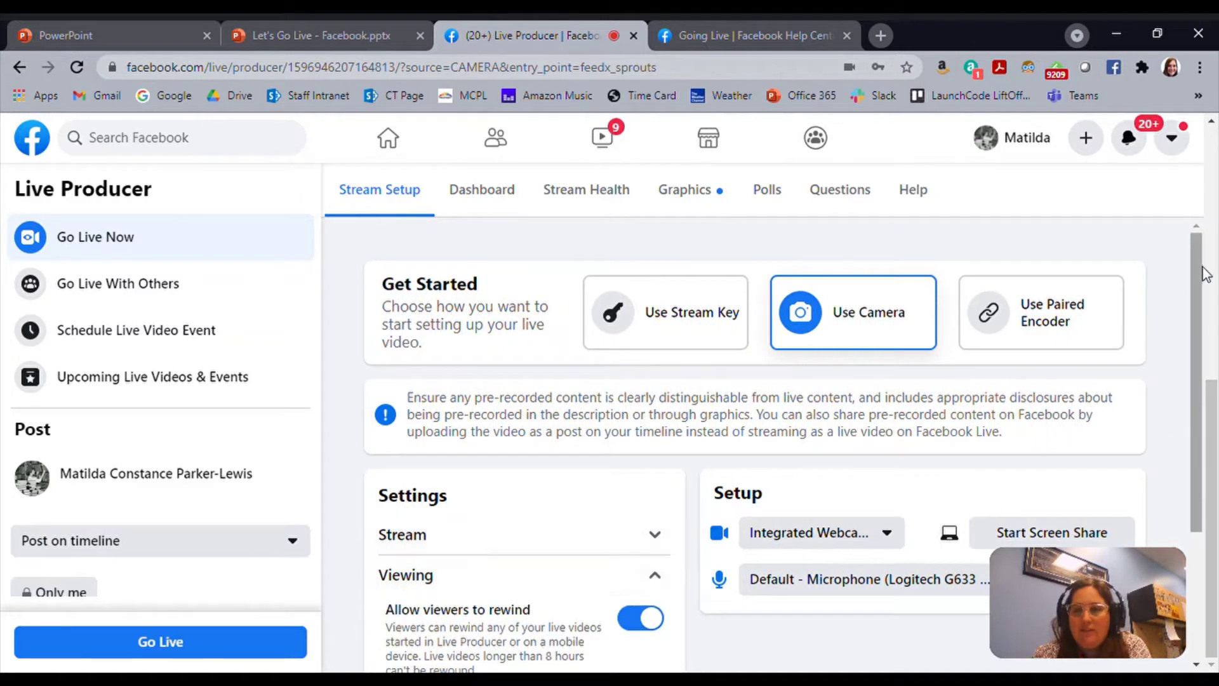
drag(1205, 274, 1205, 400)
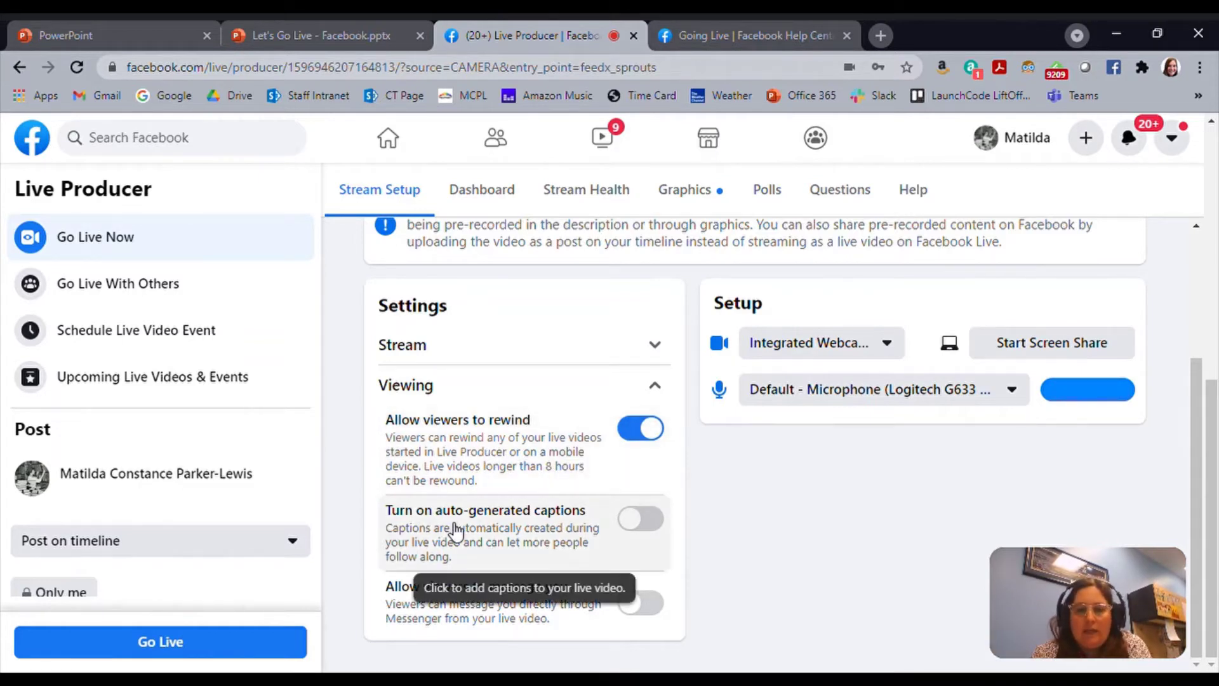
click(639, 518)
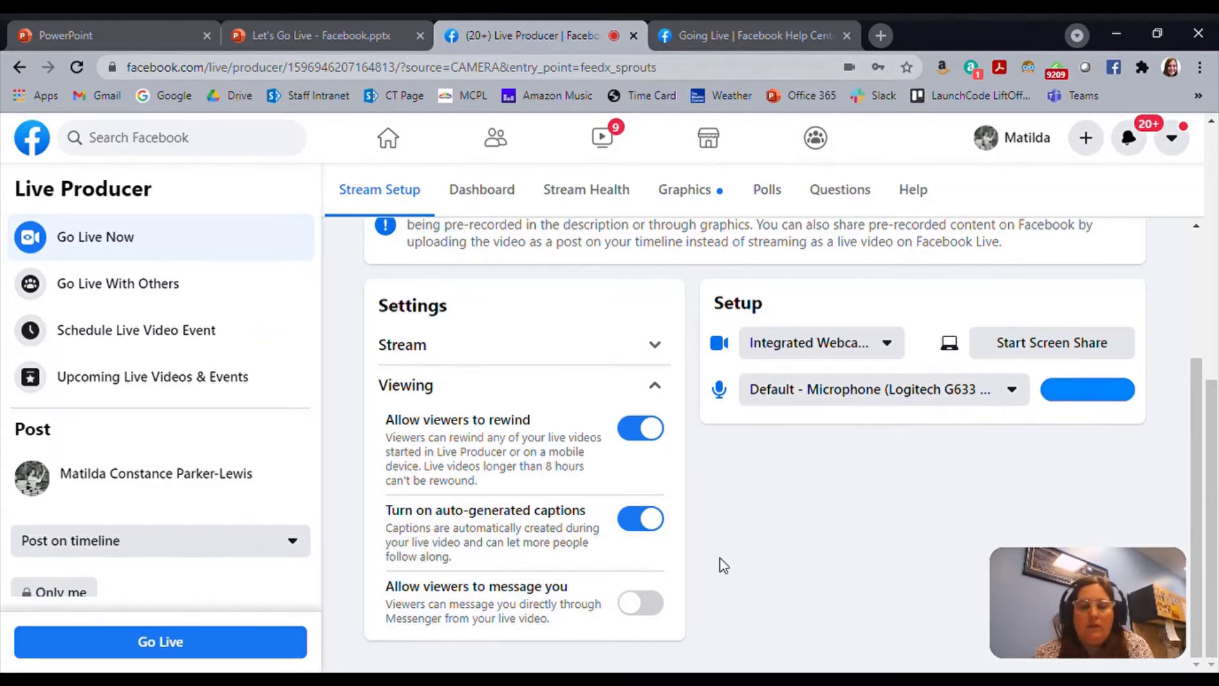
click(640, 605)
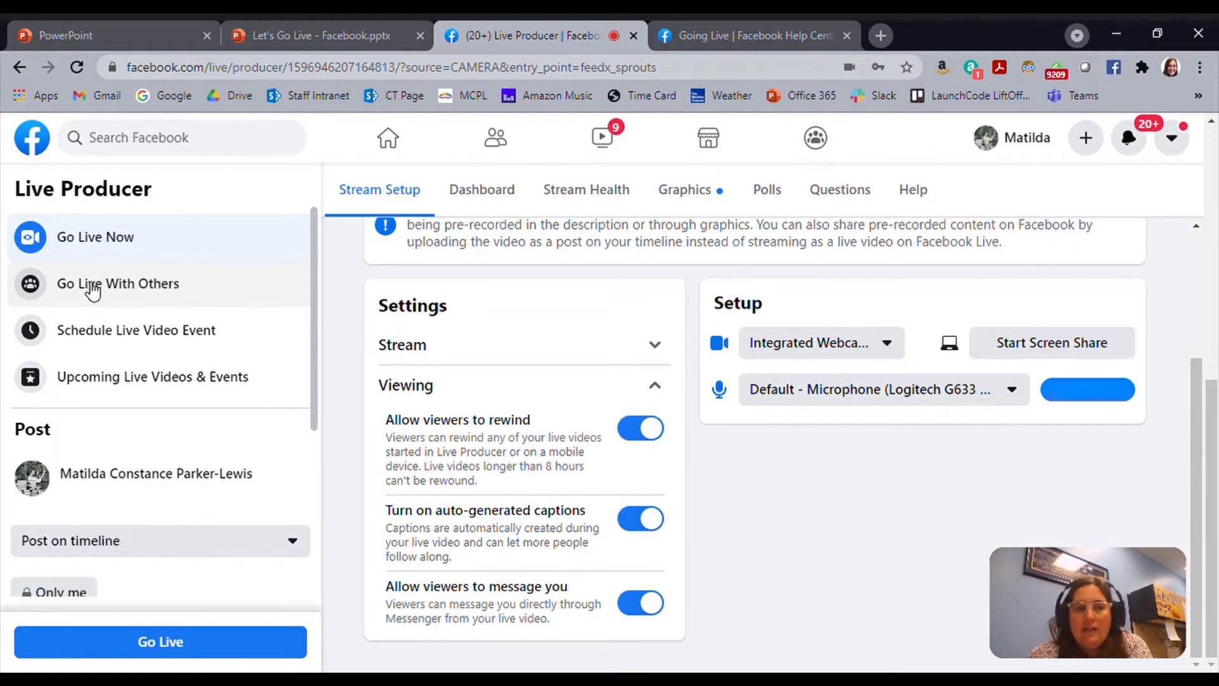
Review the setup page for scheduling a live video event, and return to the Go Live Now setup.
click(93, 331)
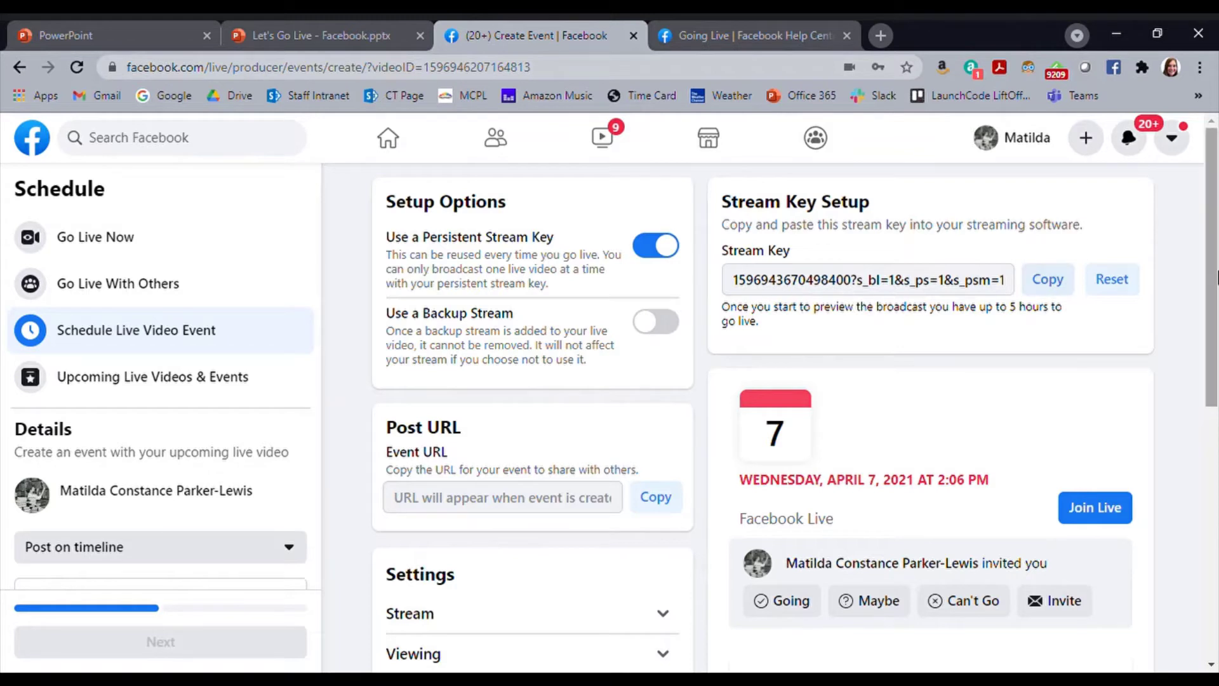
scroll(1214, 267, down, 2)
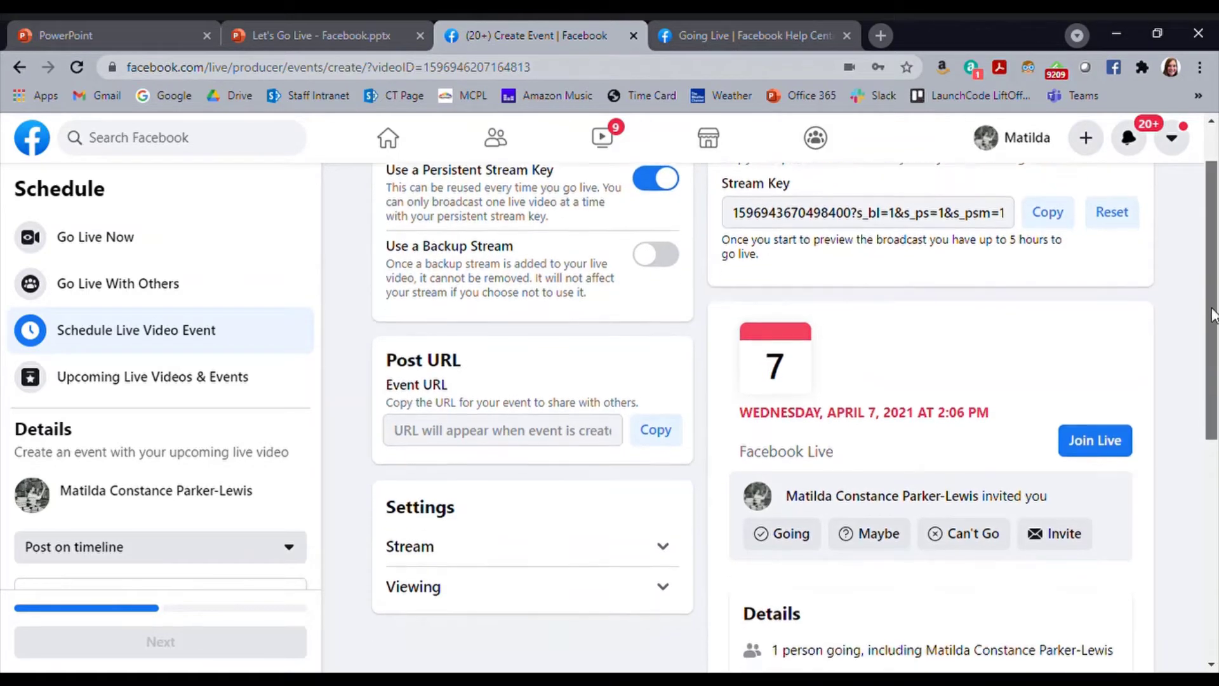
scroll(1214, 251, up, 2)
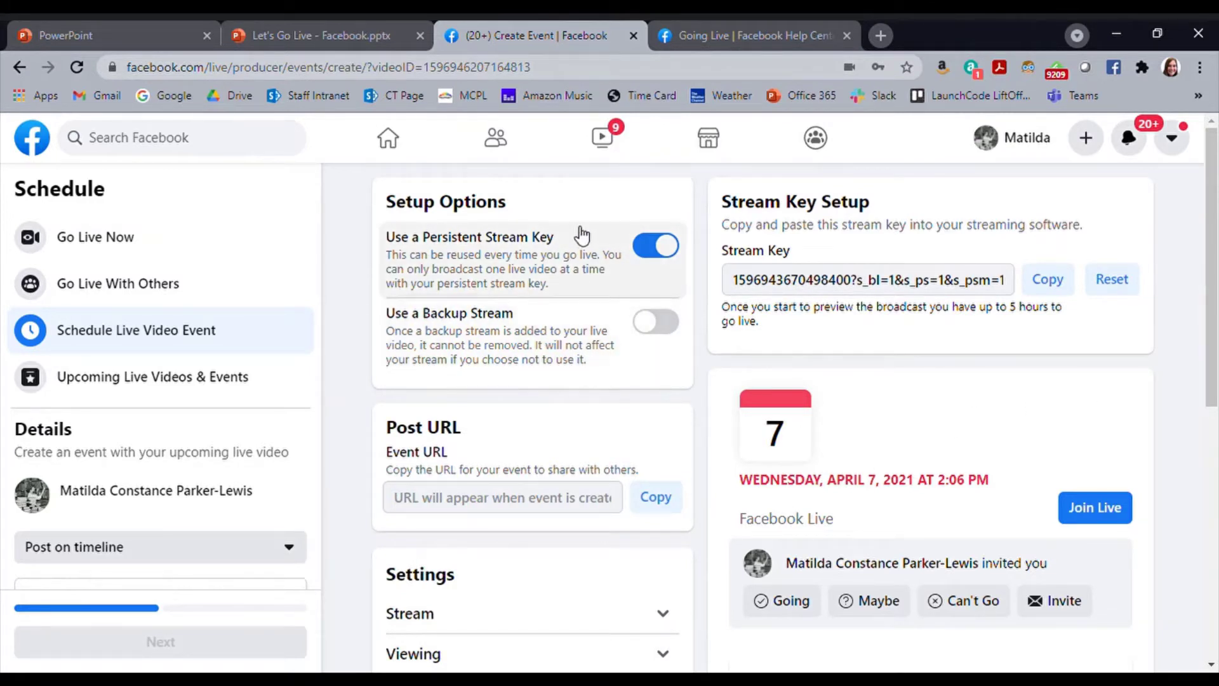
drag(1216, 331, 1216, 436)
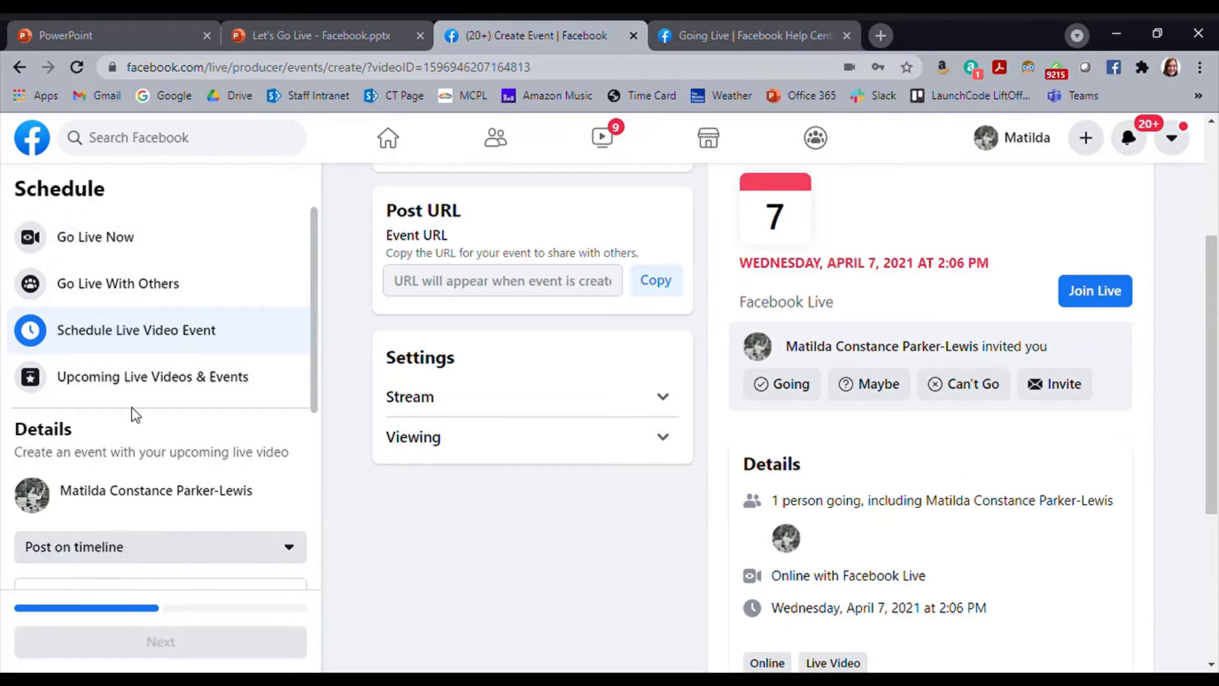
click(102, 244)
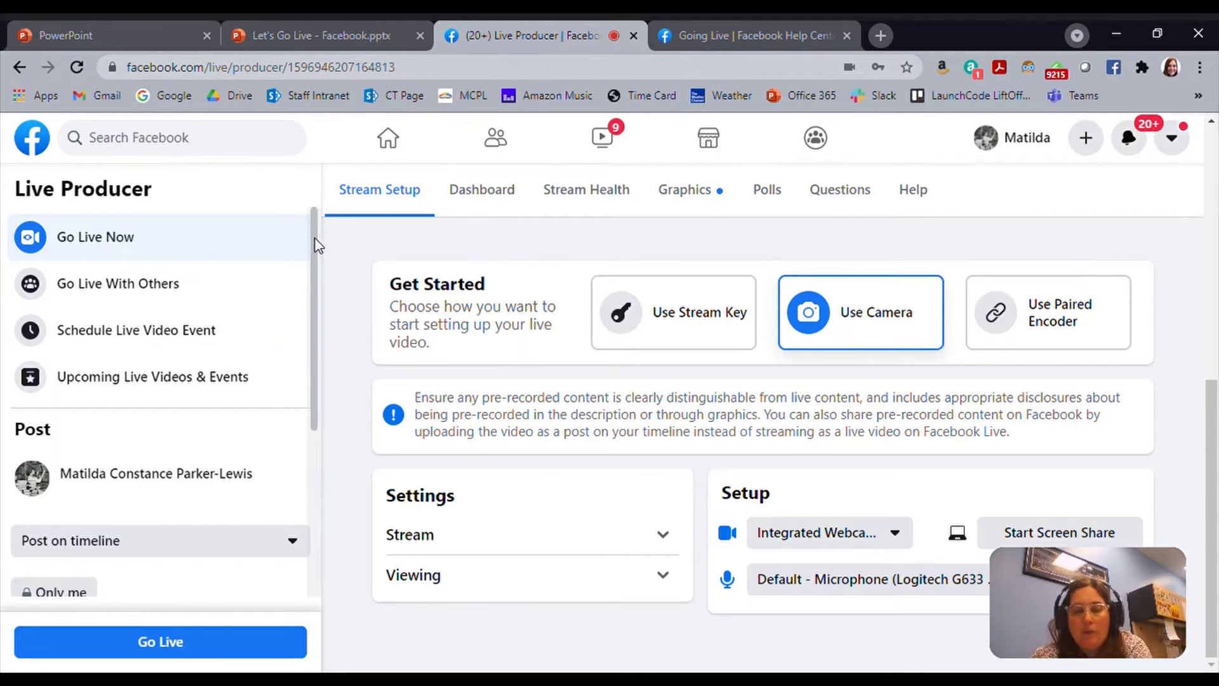
Check the available posting destinations for the live video, leaving Post on timeline selected.
scroll(315, 239, down, 5)
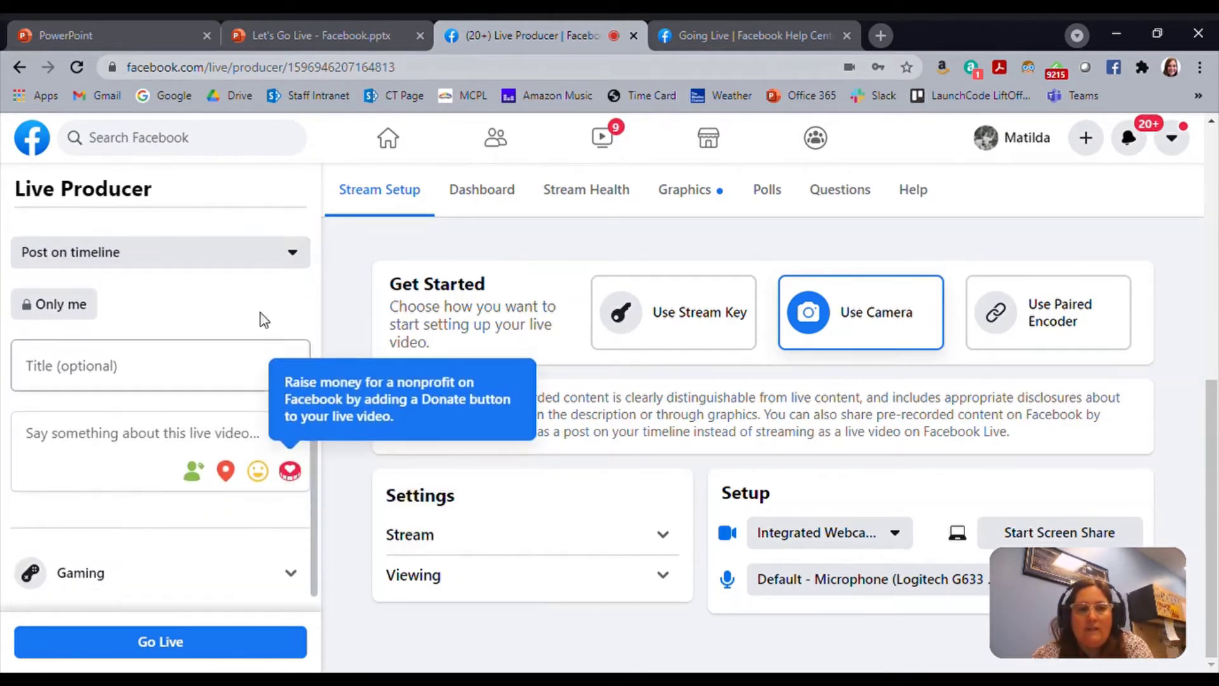
click(299, 251)
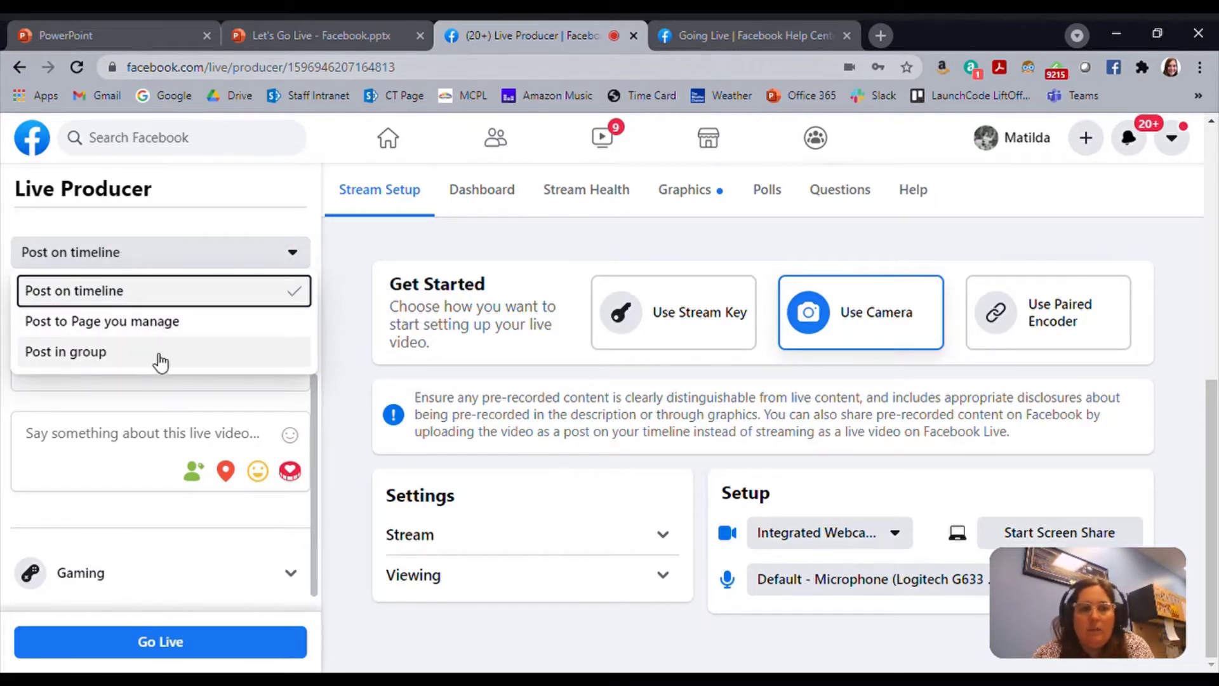
click(297, 255)
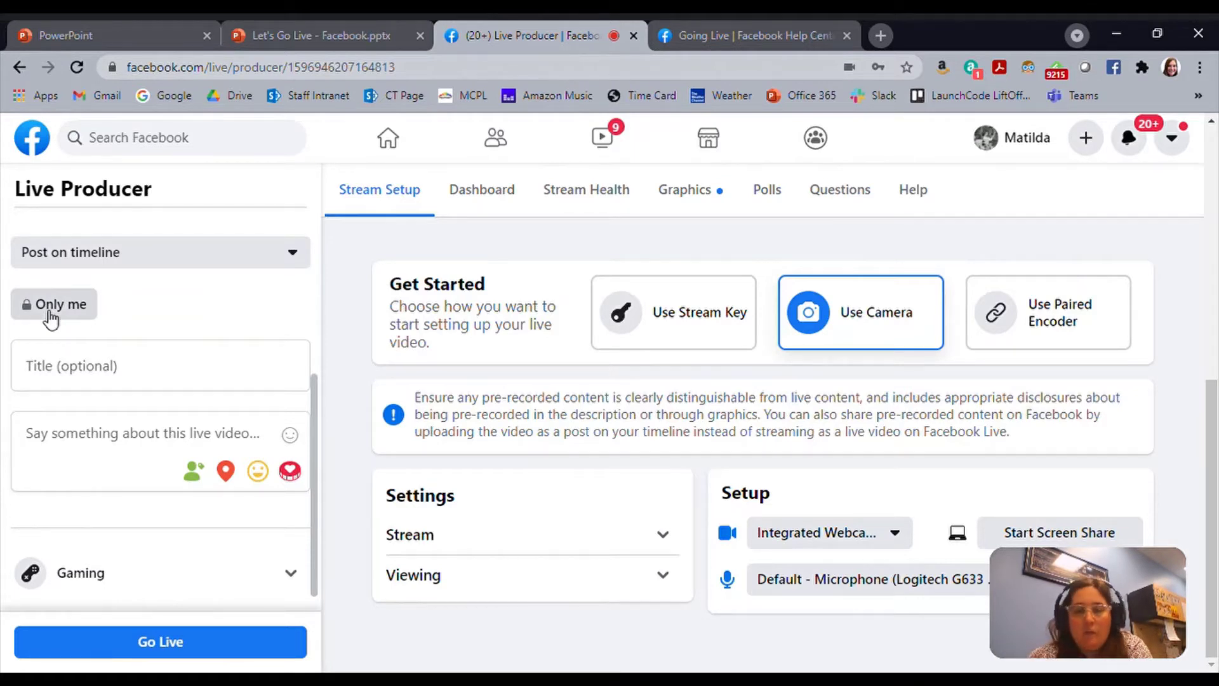
Title the live video "Facebook Live Test!" and enter the description "This is just for fun!".
click(93, 377)
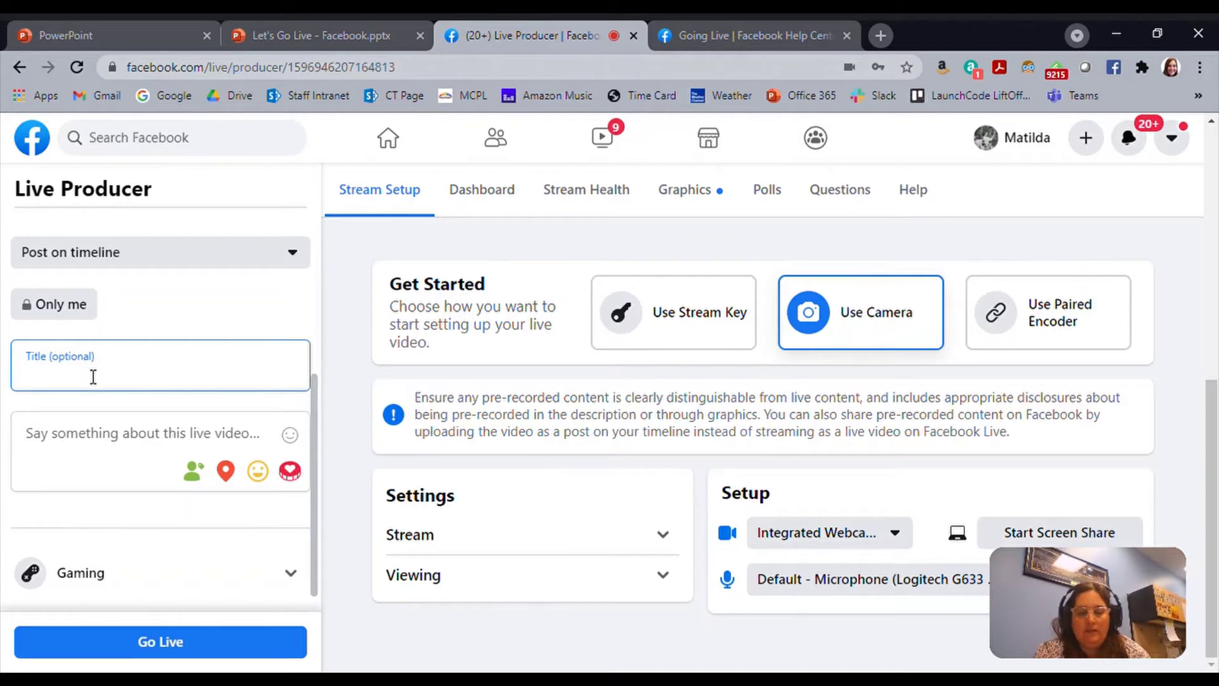
text(Faceb)
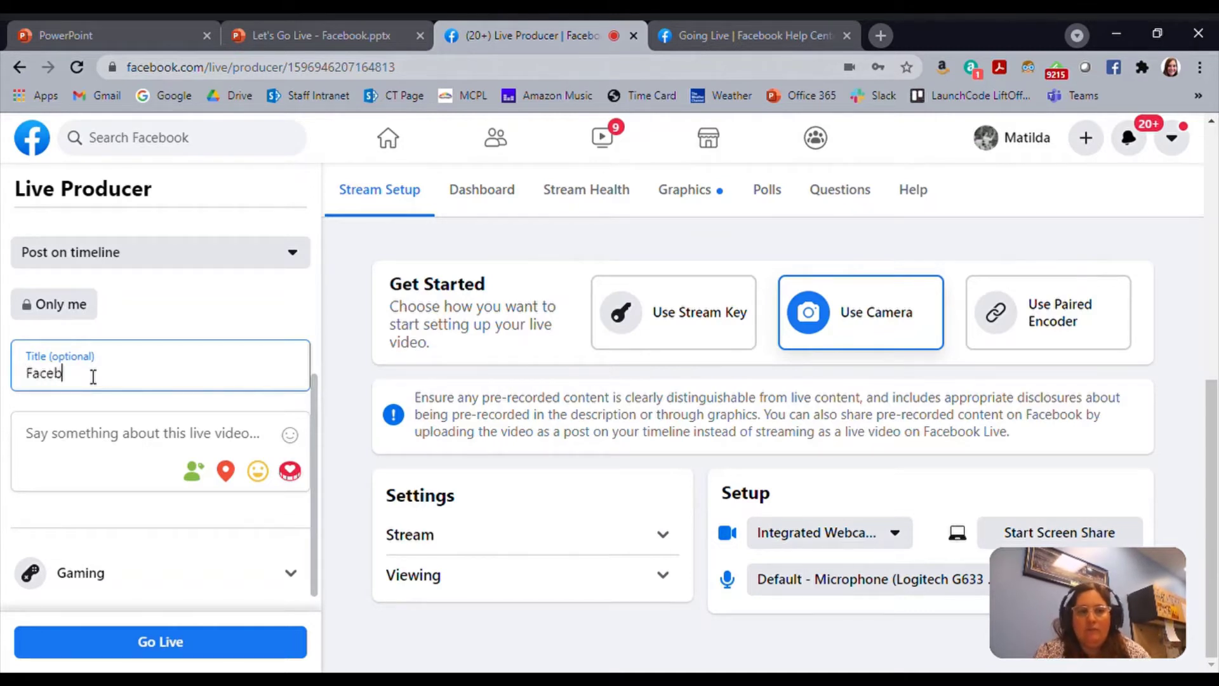
text(ook Live Test!)
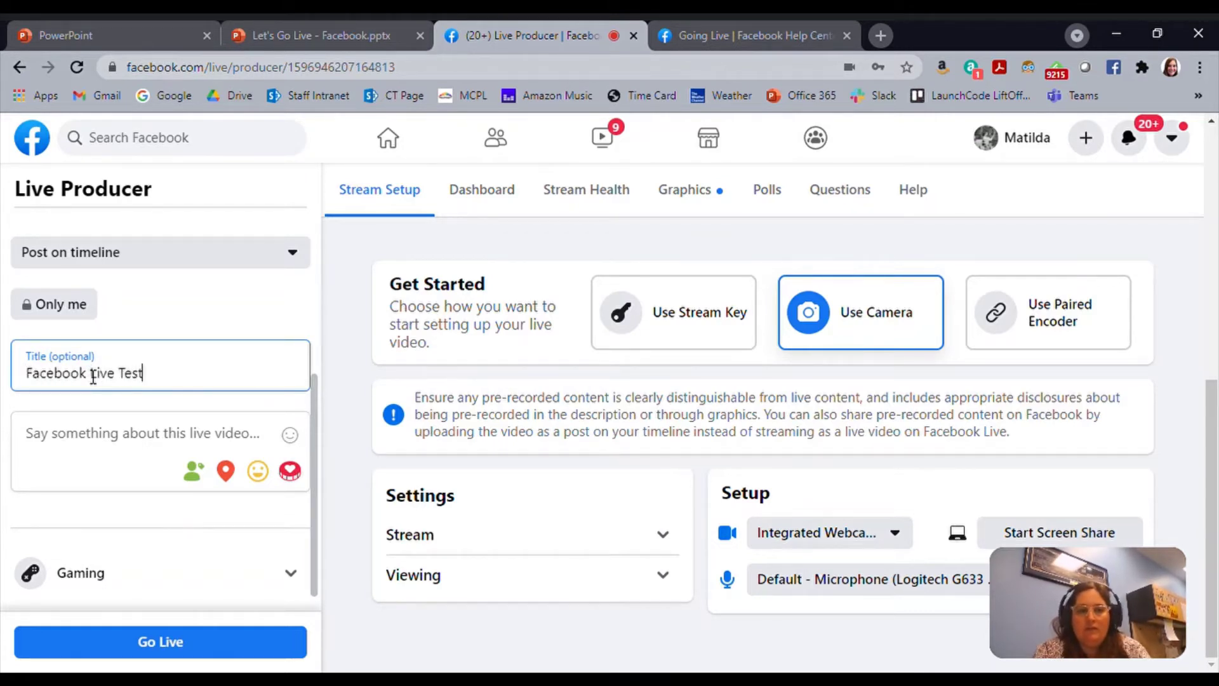
click(68, 449)
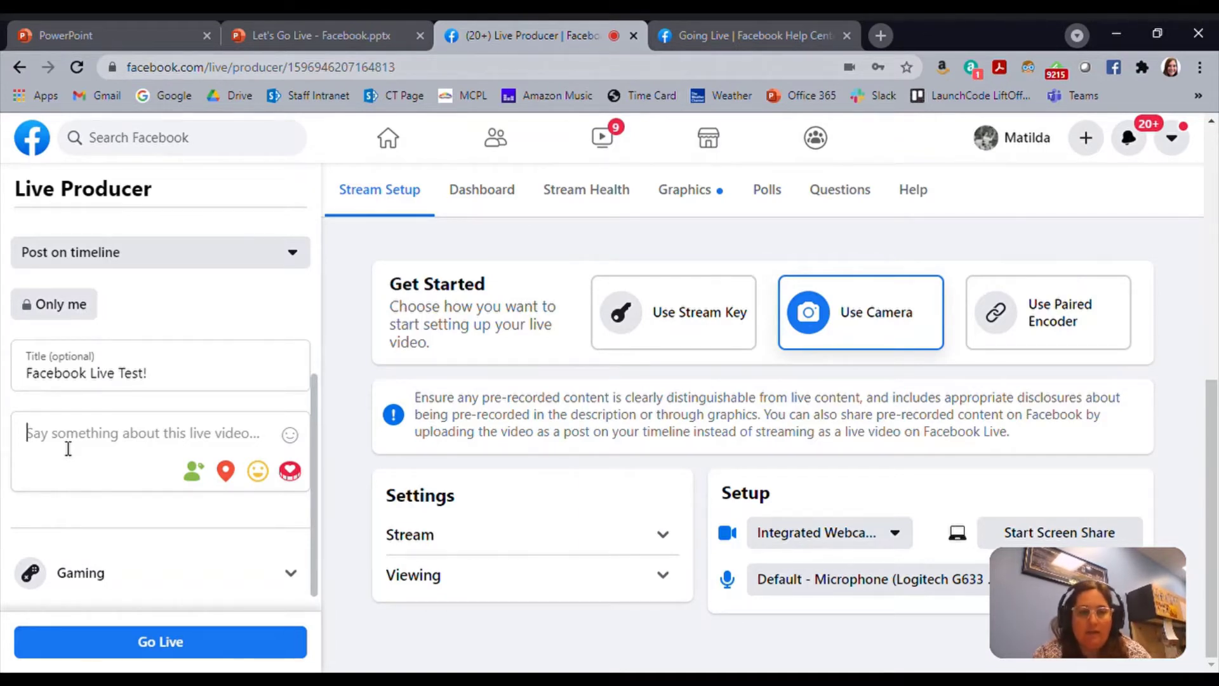
text(This is just)
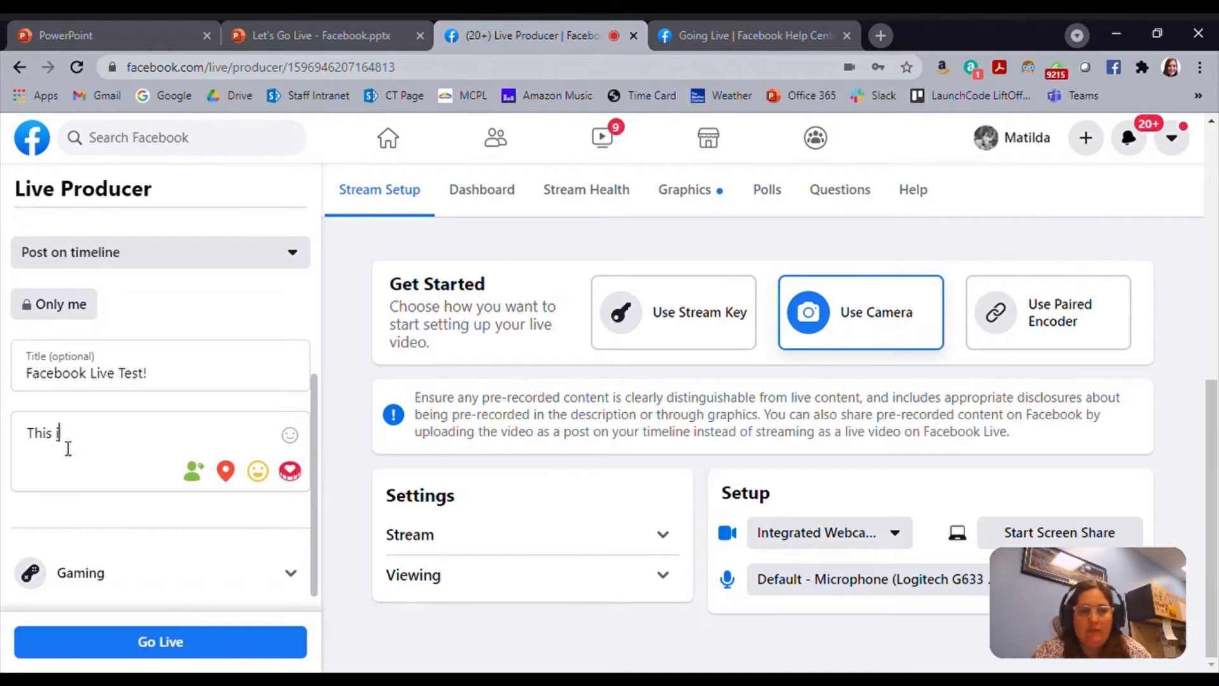
text( for fun!)
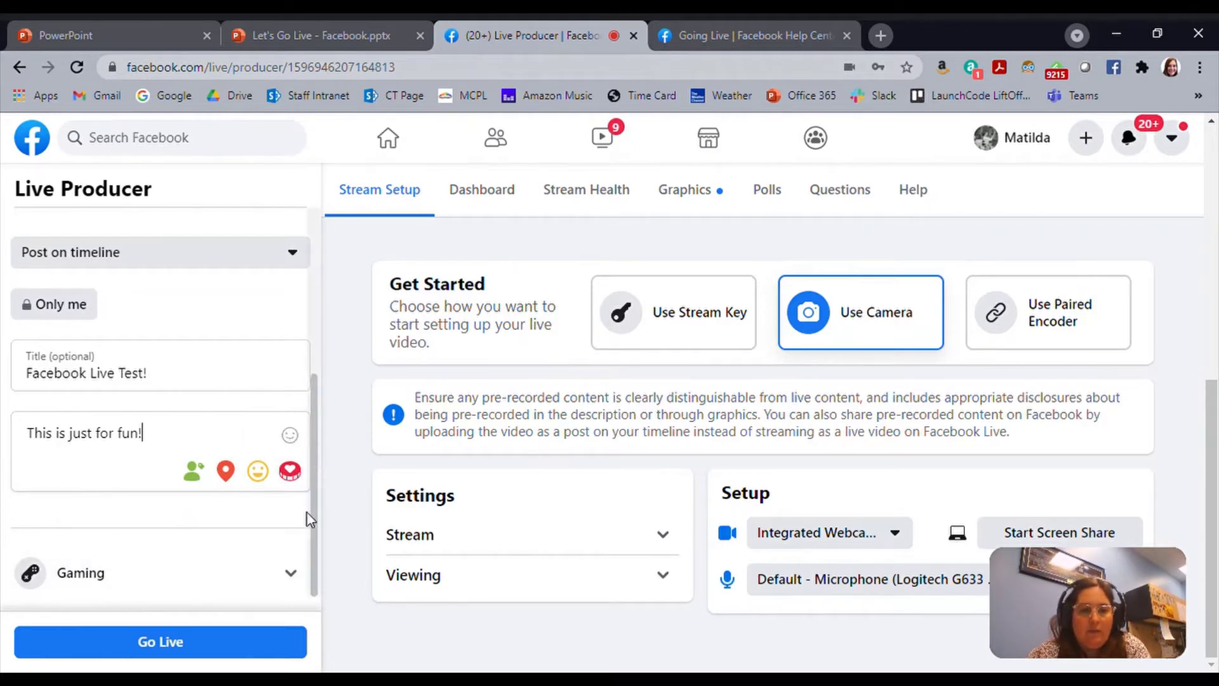
Check the post's Gaming options and look through the Dashboard's cards, including the Gaming section under Edit Stream.
click(197, 584)
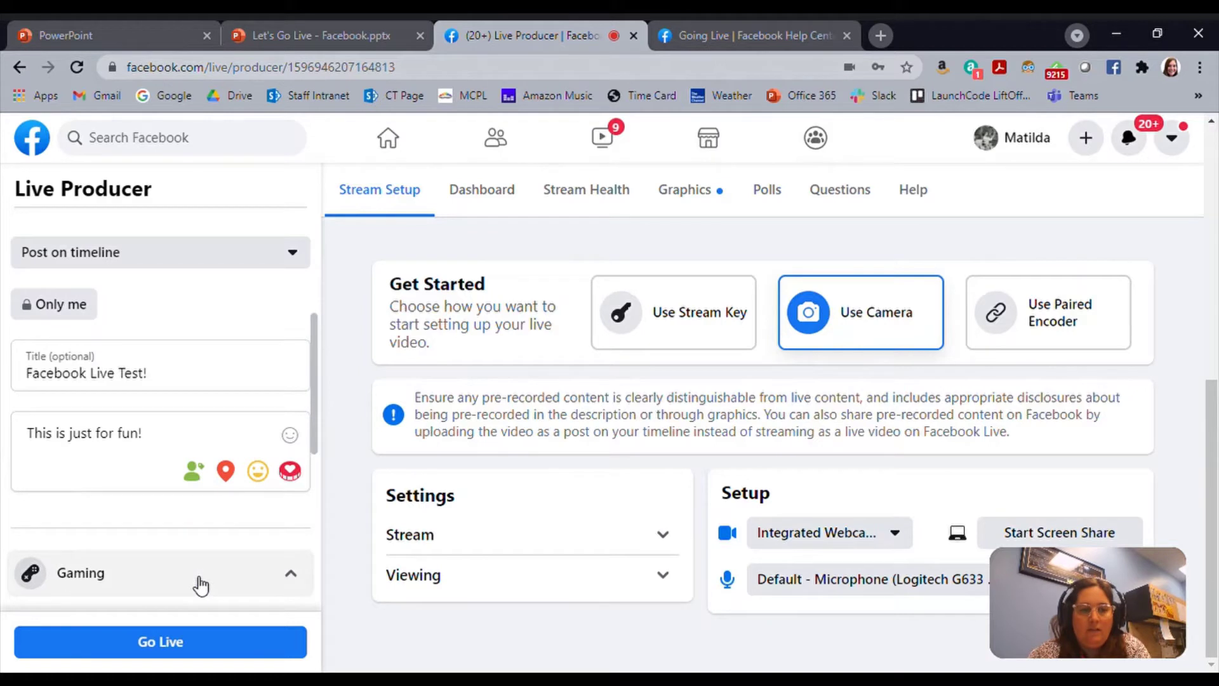
click(293, 575)
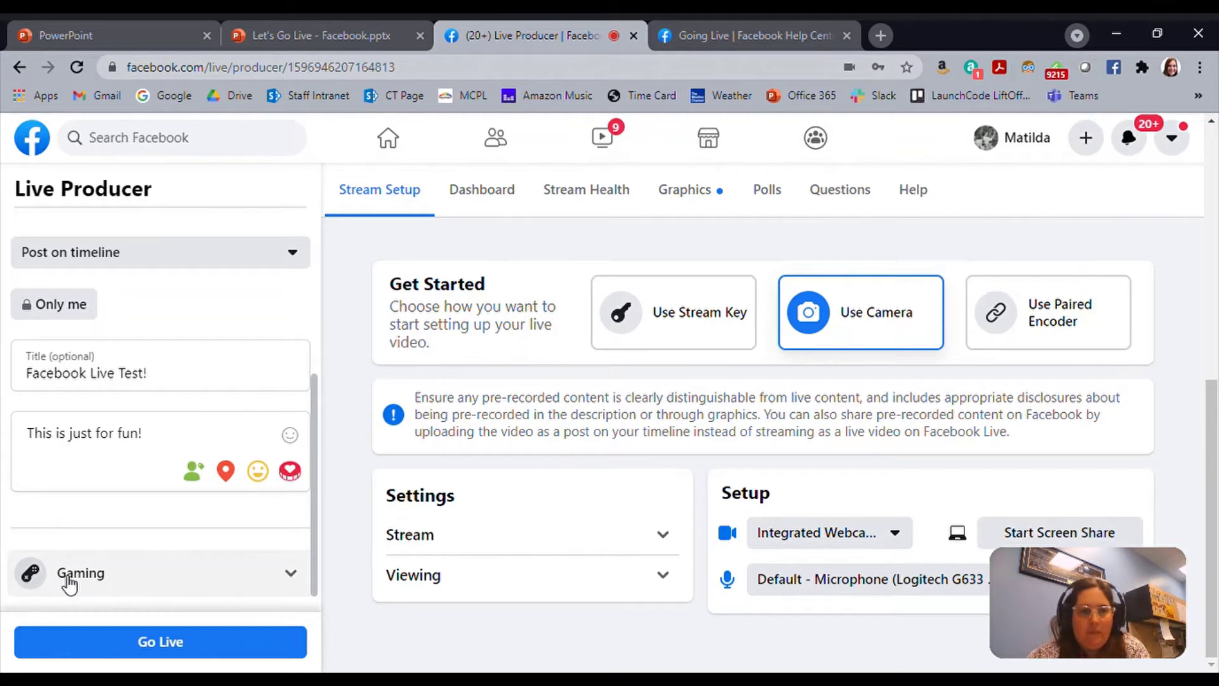
click(510, 200)
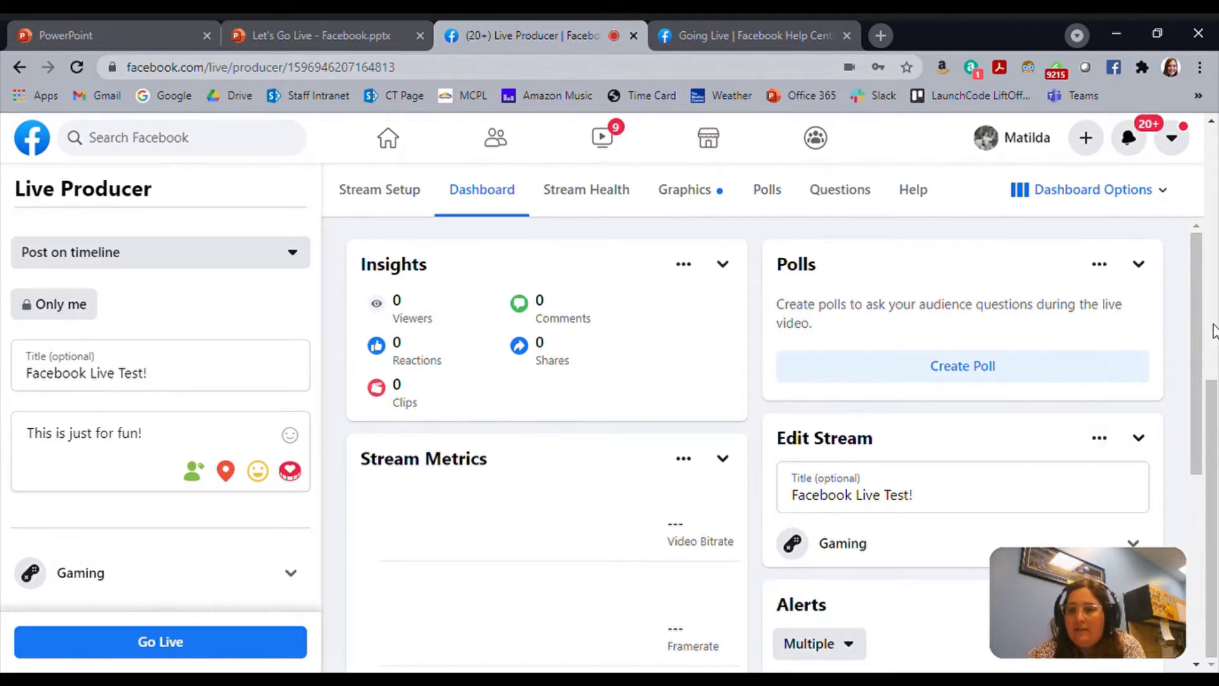
mouse_move(1192, 306)
mouse_down()
mouse_move(1191, 343)
mouse_move(1190, 326)
mouse_up()
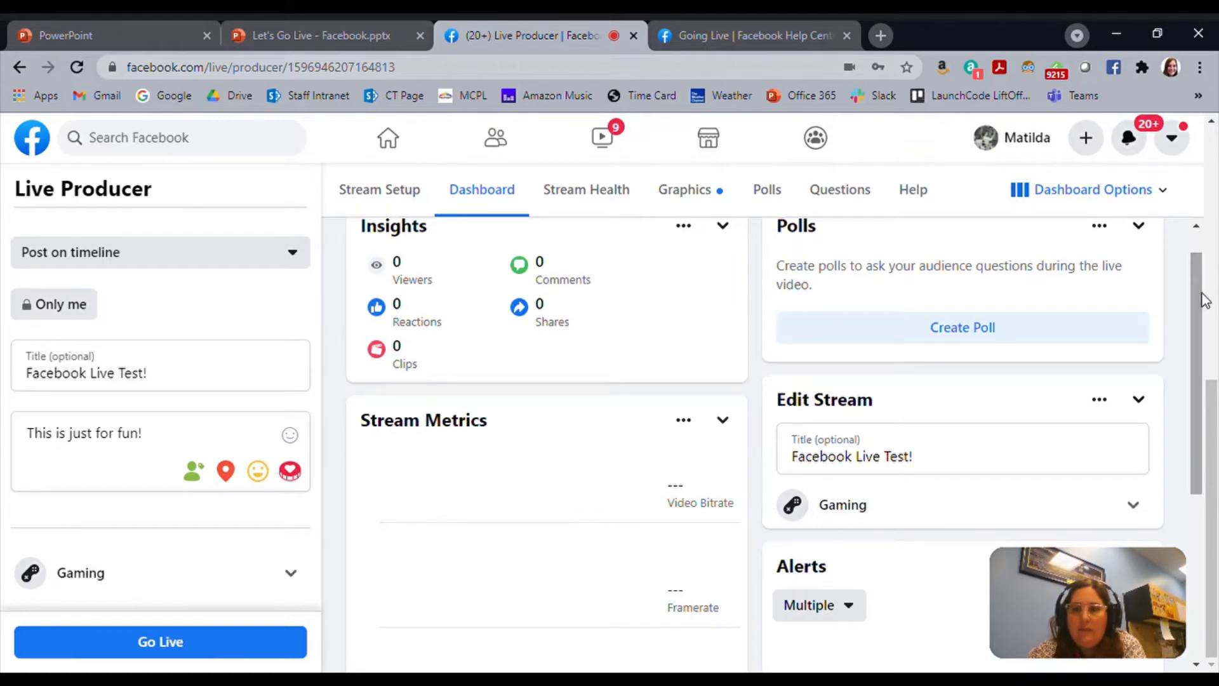
drag(1198, 307, 1179, 390)
click(1129, 345)
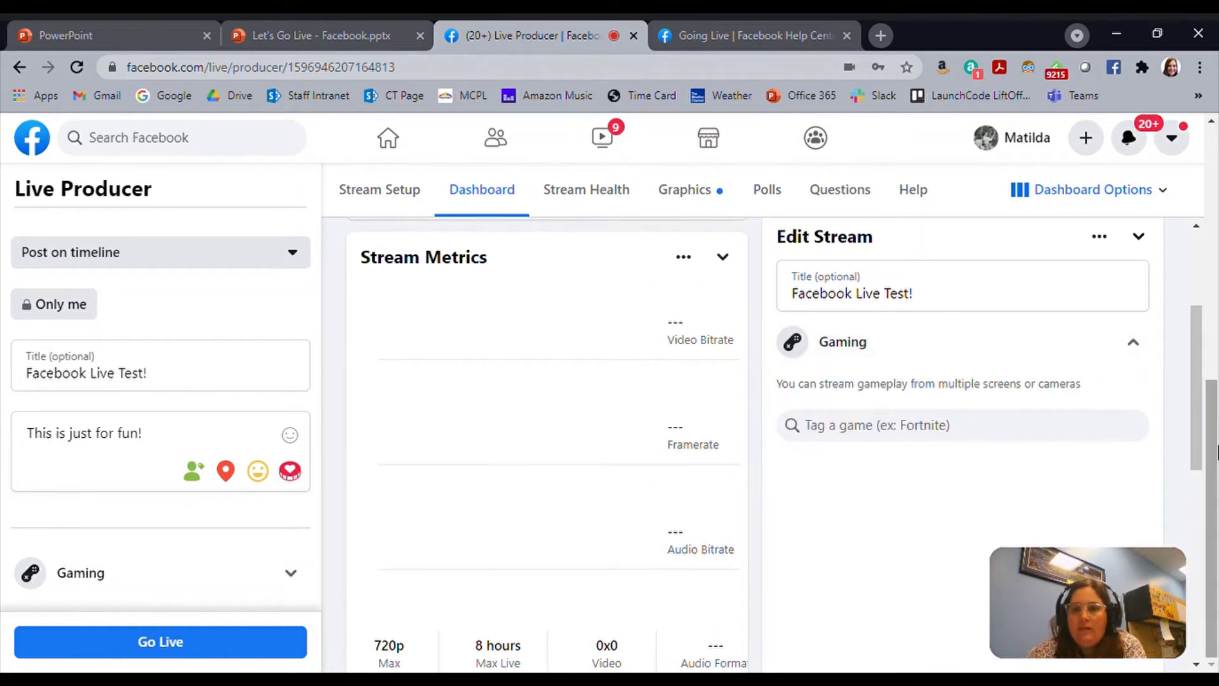
click(1141, 348)
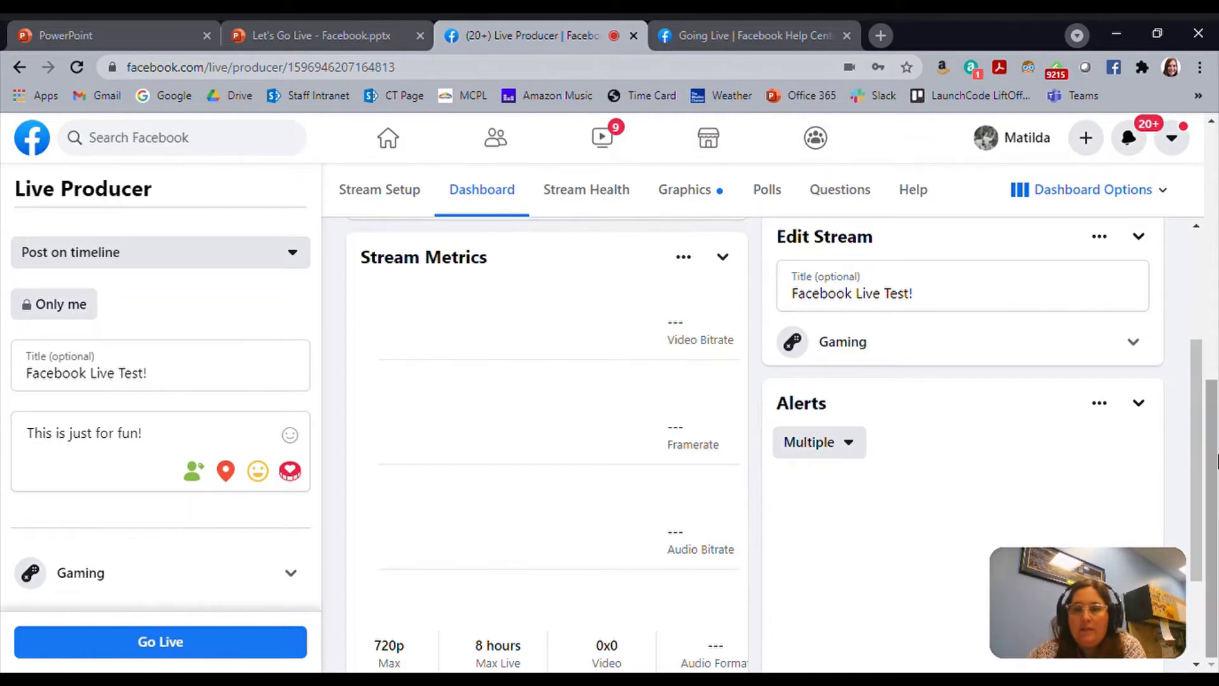
Examine the Stream Metrics and Alerts cards on the Dashboard, and check the available Dashboard Options.
drag(1197, 395, 1173, 447)
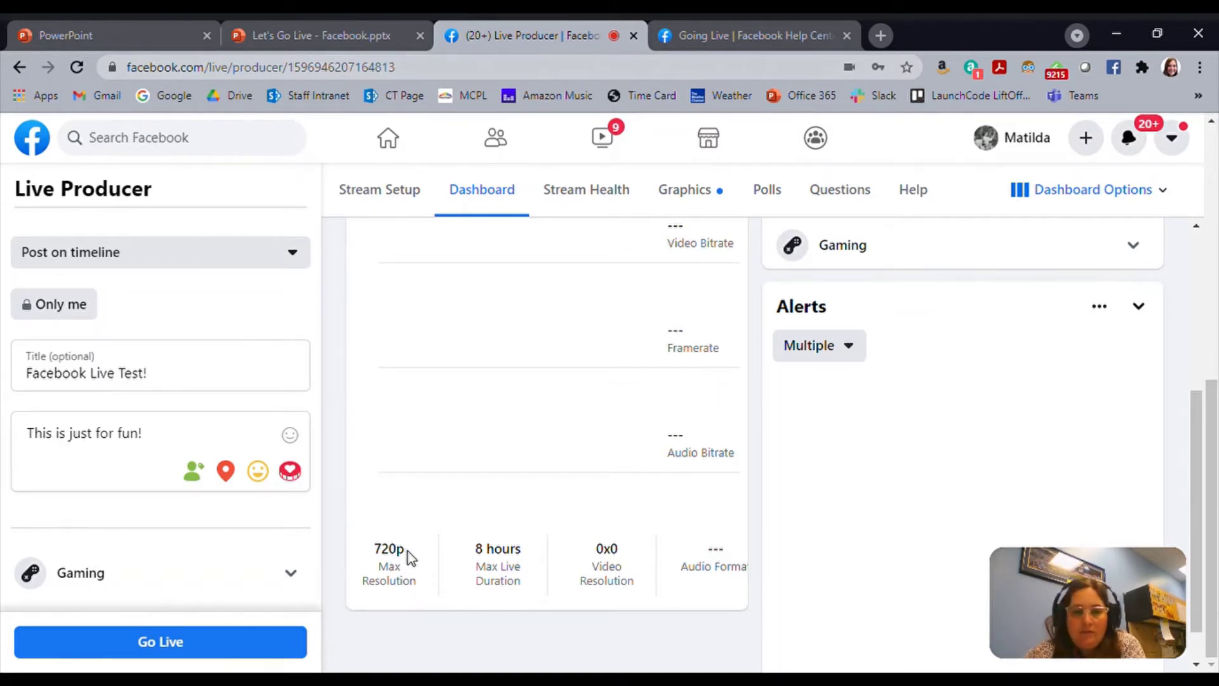
click(1151, 194)
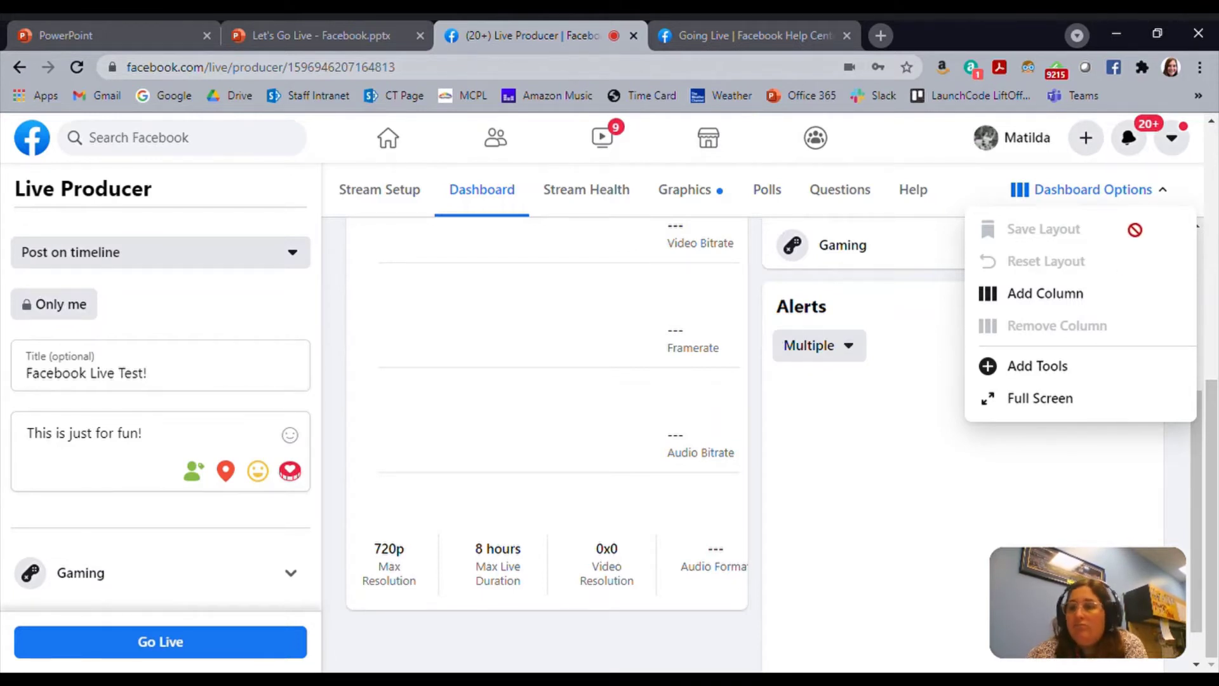
click(1141, 193)
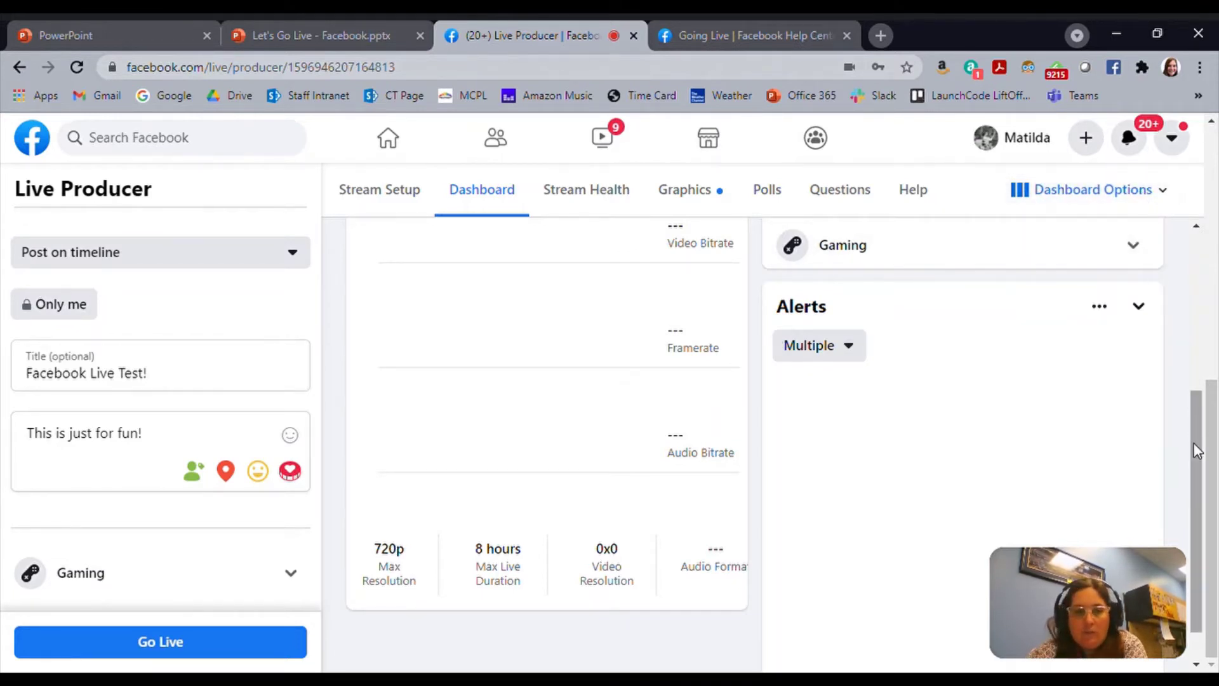
drag(1194, 443, 1189, 241)
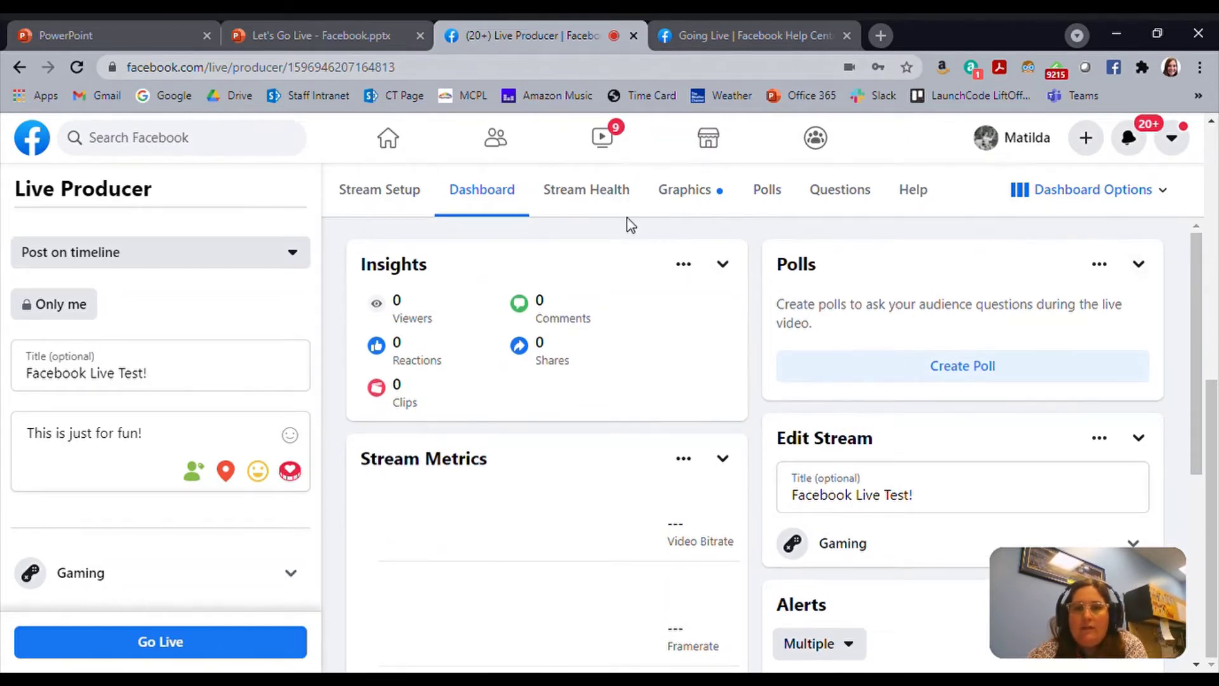
Review the Stream Health, Graphics, Polls and Questions sections, and read the Live Producer Help information.
click(599, 202)
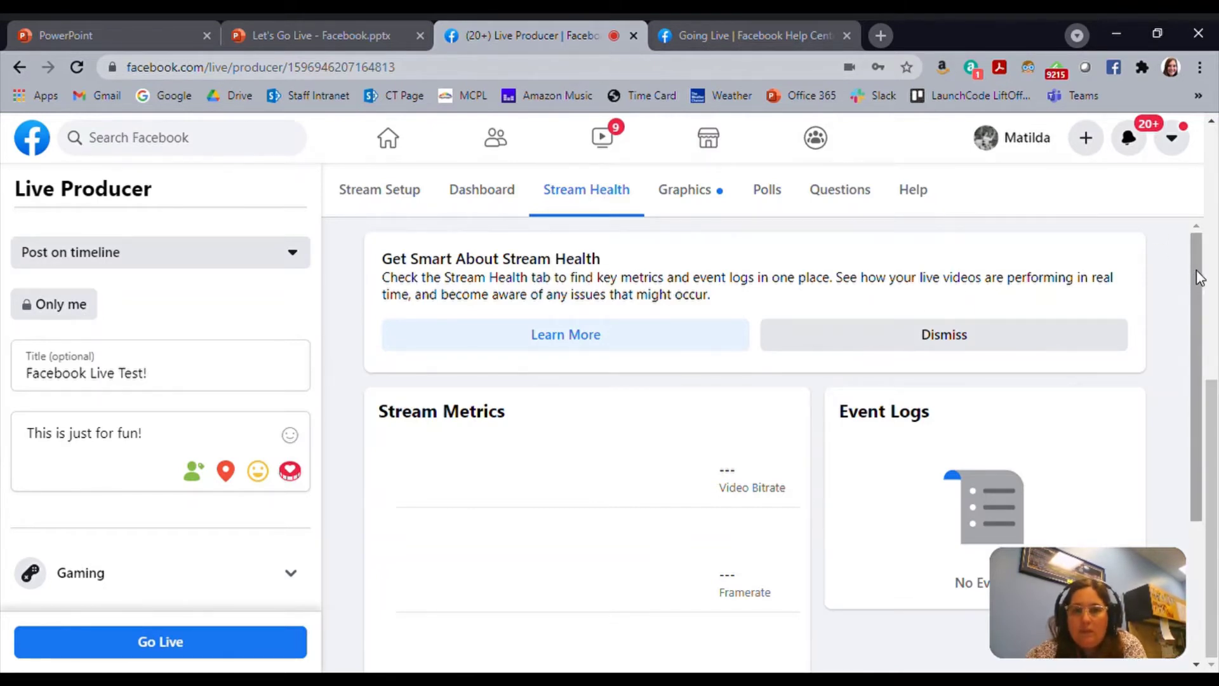
mouse_move(1199, 278)
mouse_down()
mouse_move(1183, 432)
mouse_move(1190, 246)
mouse_up()
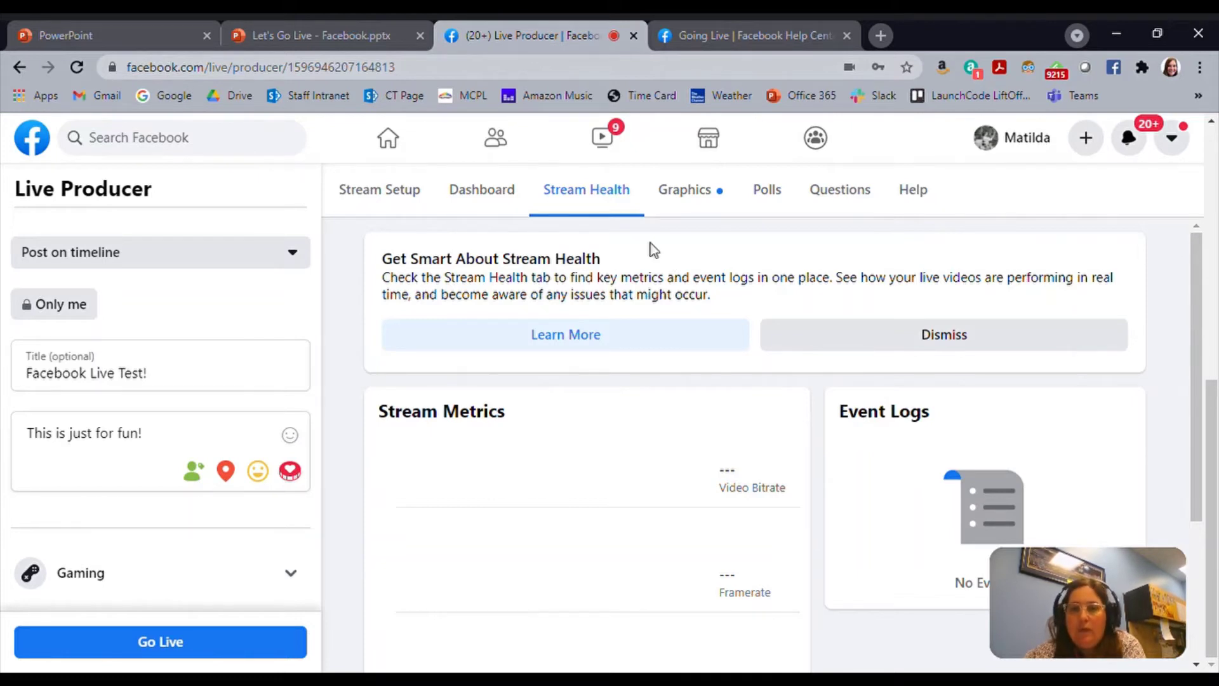
click(691, 195)
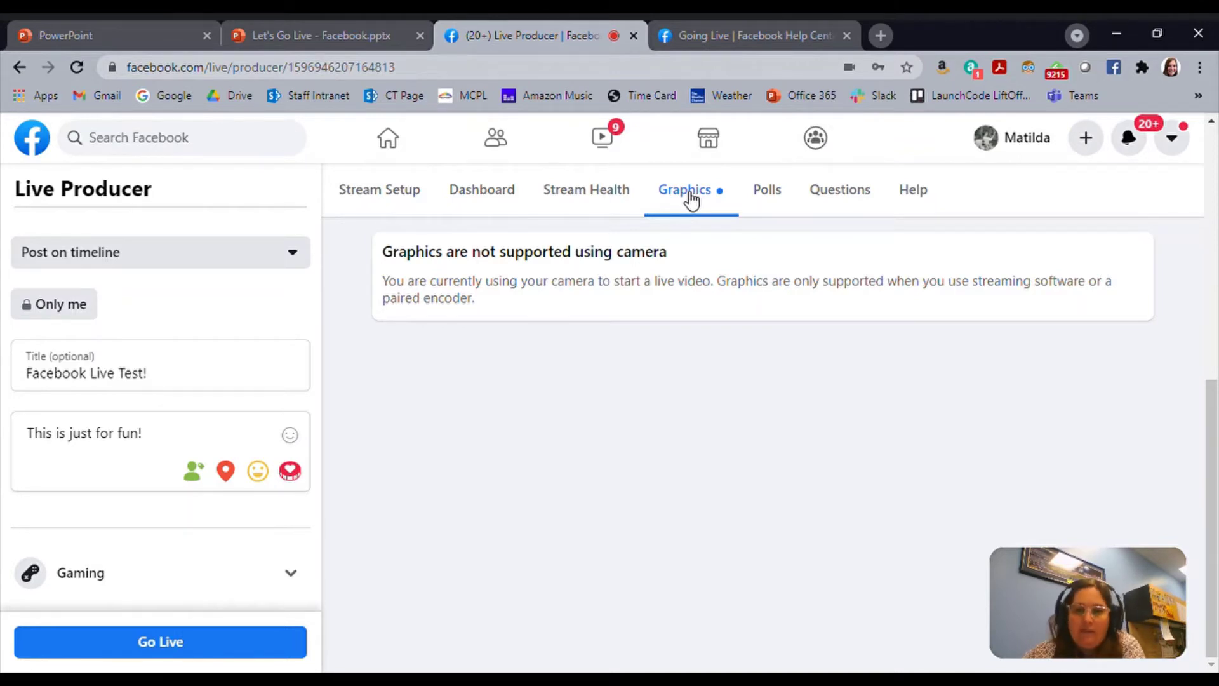
click(771, 202)
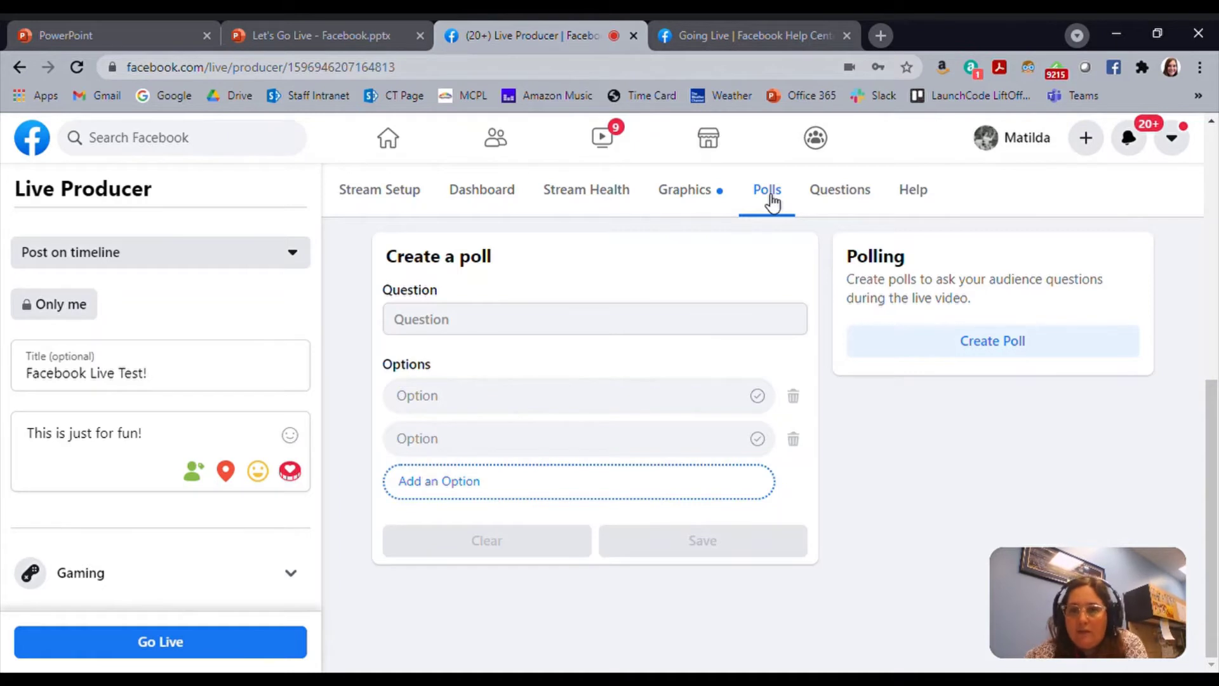
click(860, 188)
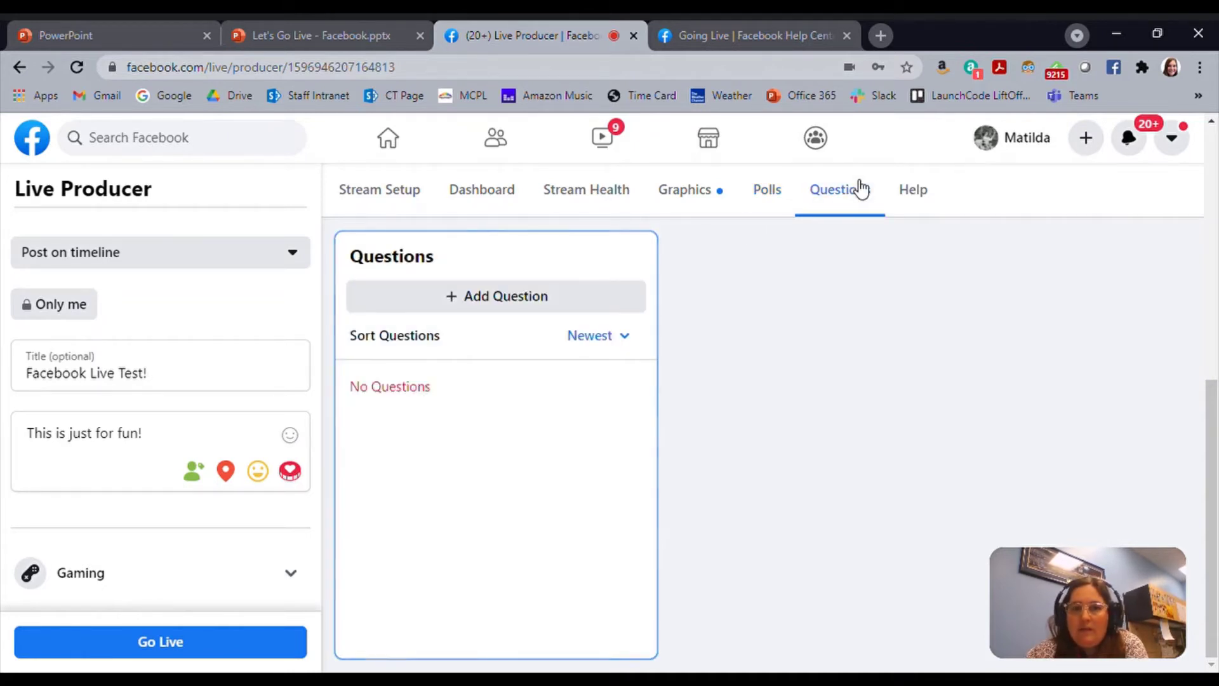
click(921, 189)
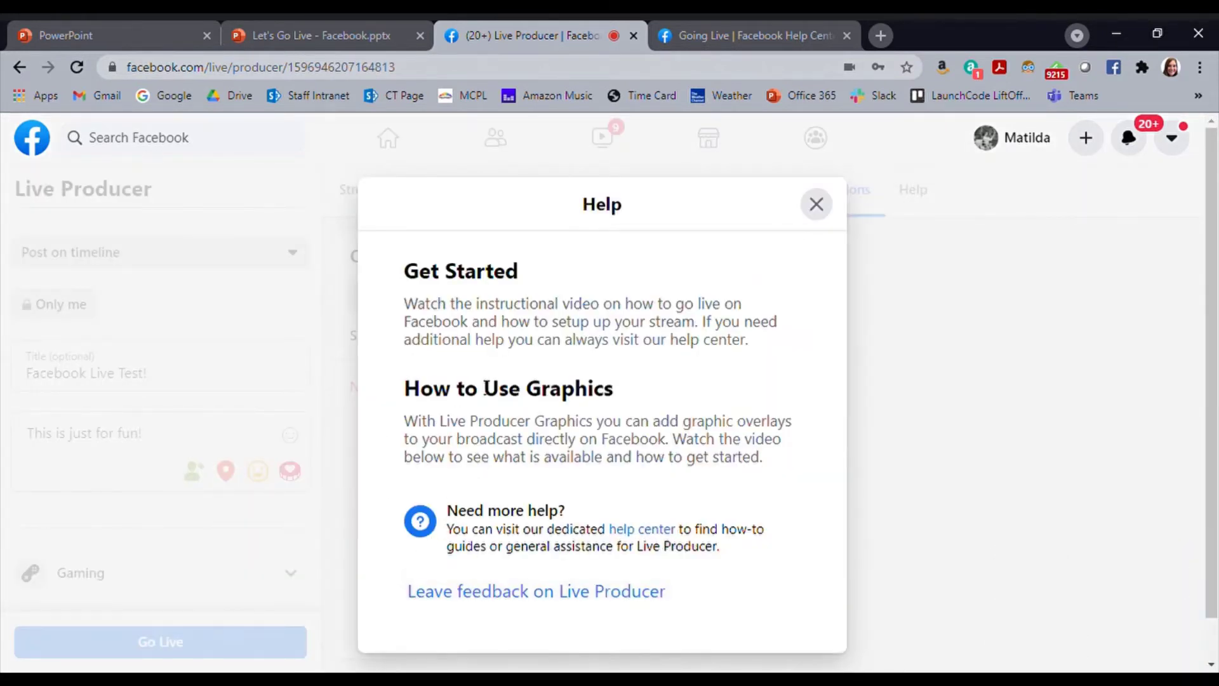
click(818, 204)
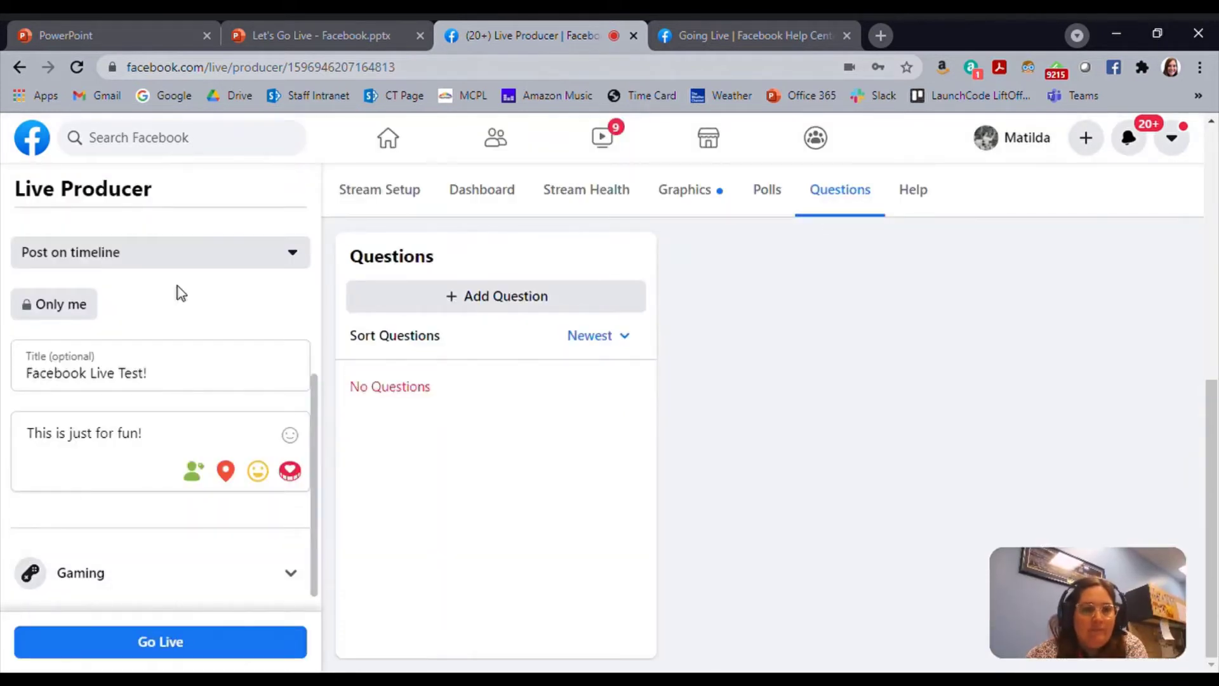
Return to Stream Setup, try to start the live video from the camera preview, and leave the Post Live page.
click(354, 190)
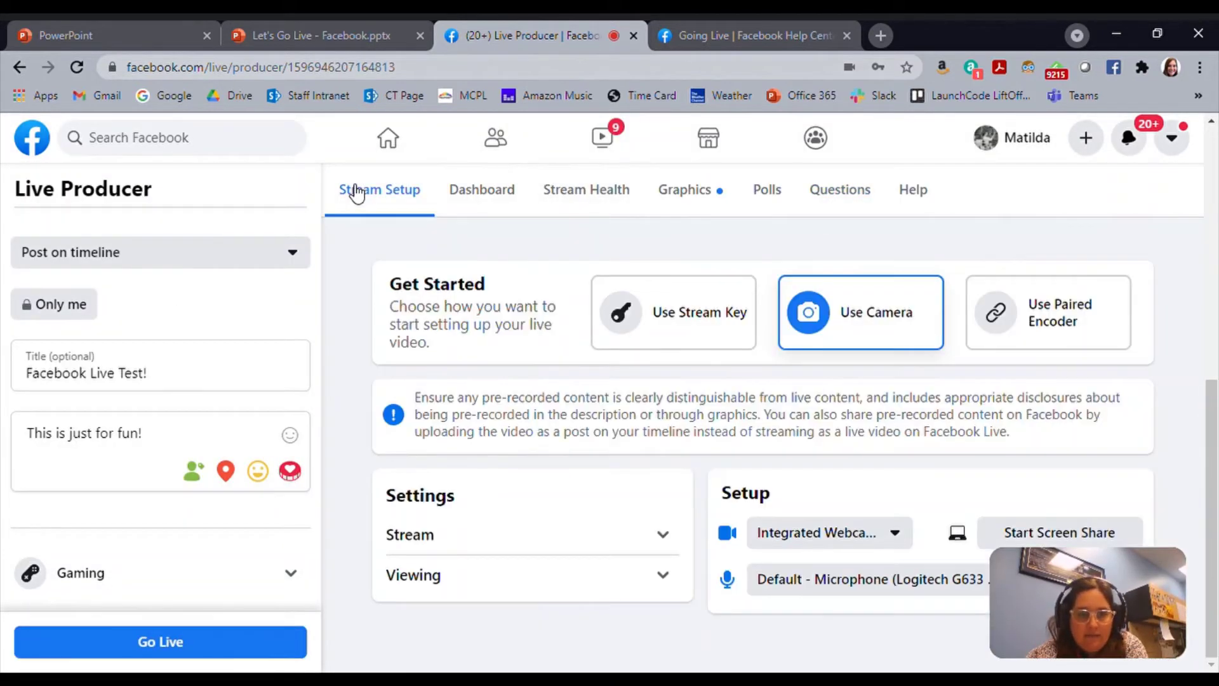
drag(1210, 464, 1193, 211)
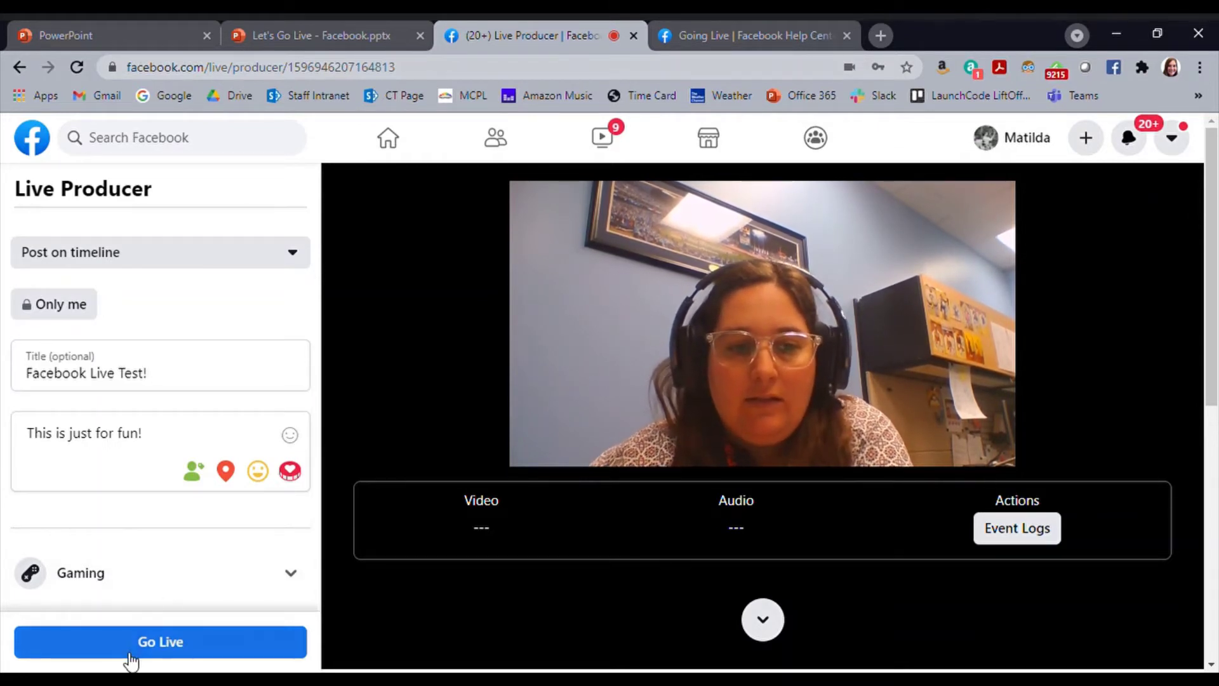
click(131, 660)
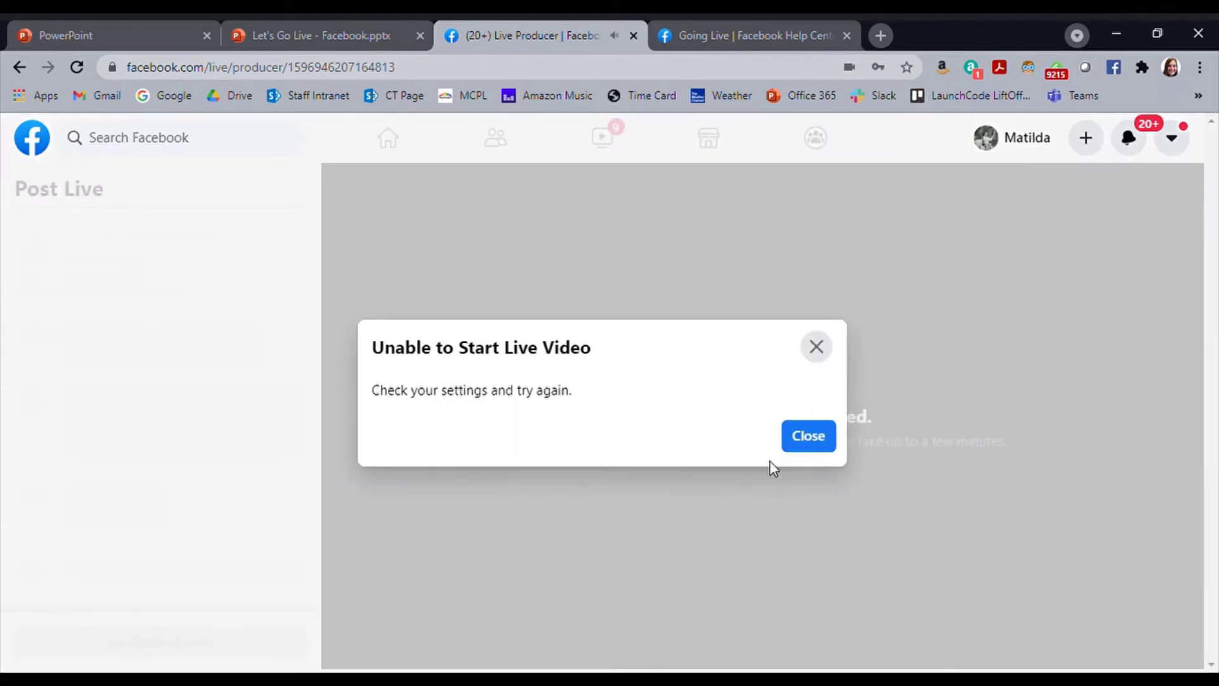
click(803, 435)
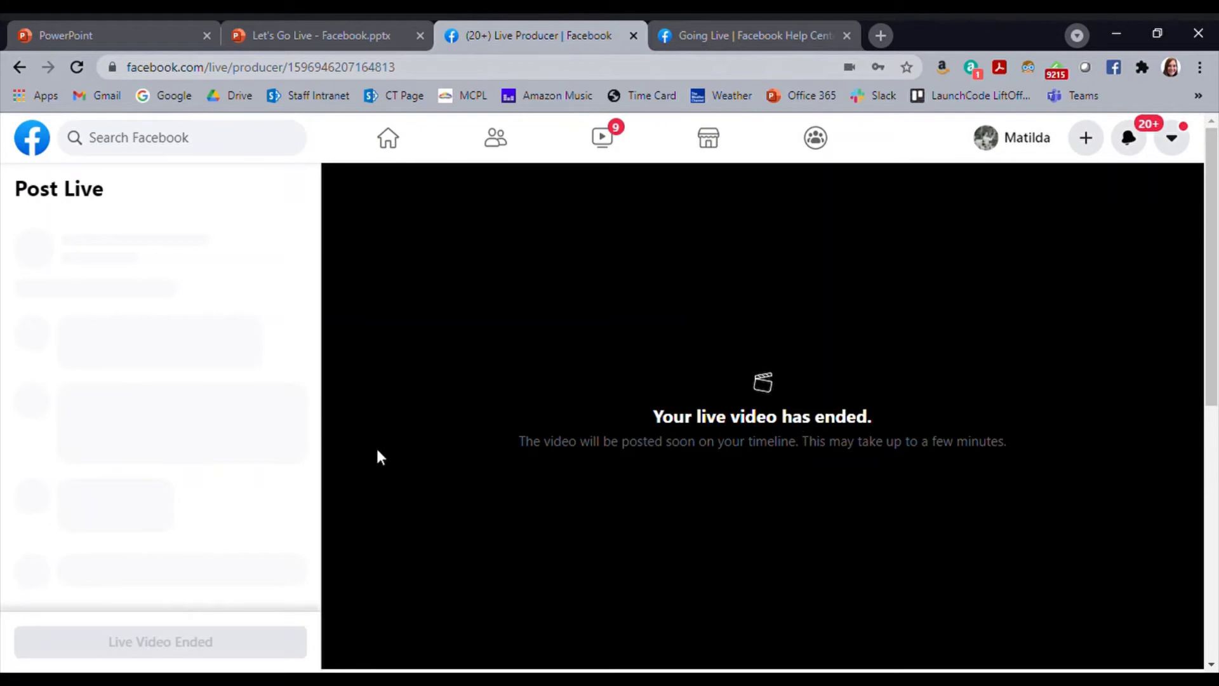
click(19, 66)
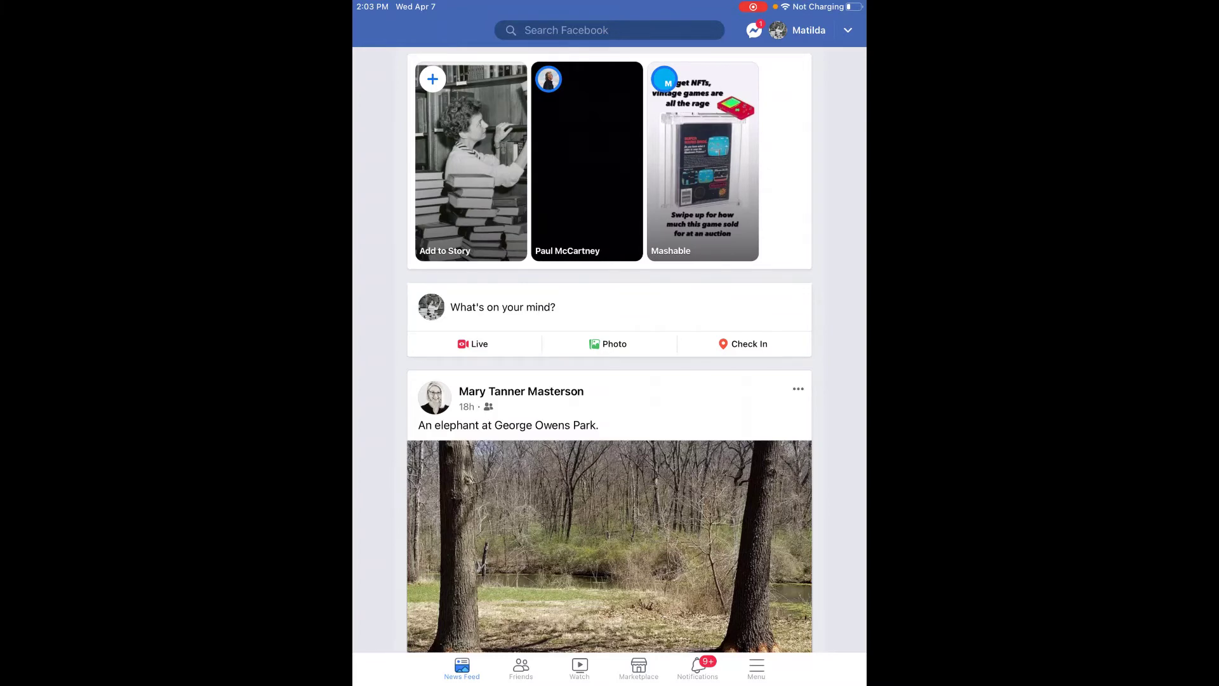
Switch to the Facebook mobile app, open a new live video, and try out a Popular Mask before removing it.
click(473, 344)
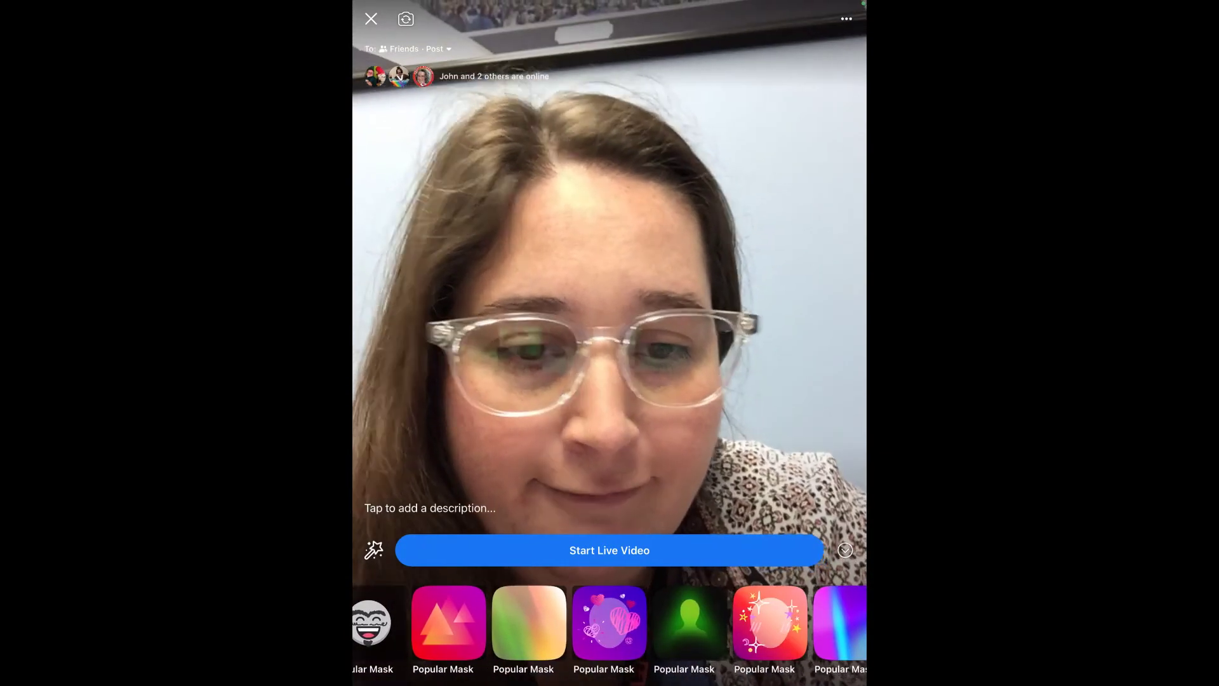
drag(699, 622, 552, 623)
click(783, 622)
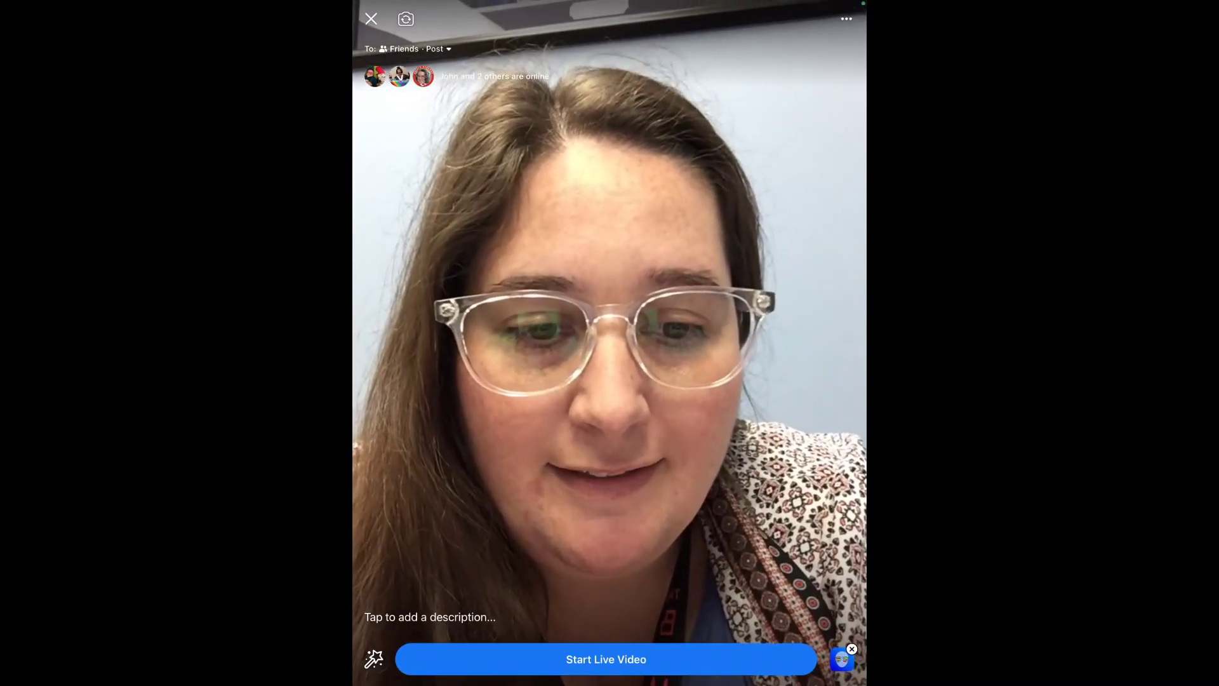
click(841, 659)
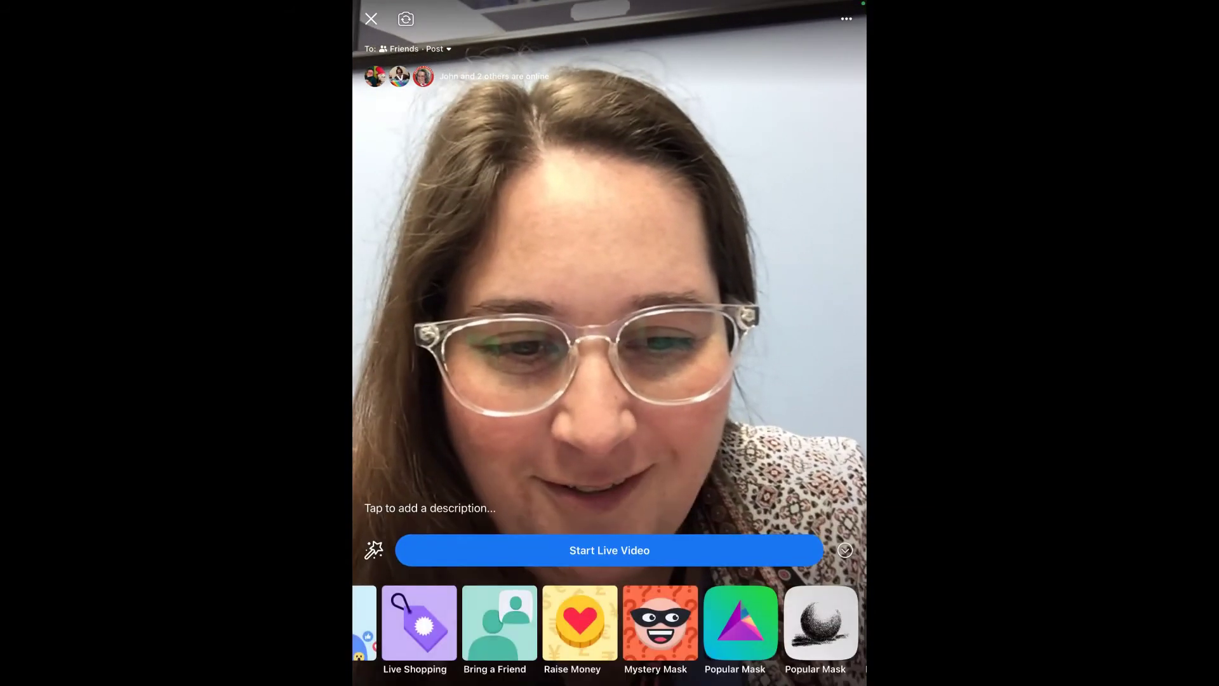
Browse the live video modes and masks, and preview the green Popular Mask with the purple triangle before removing it.
scroll(610, 629, left, 1)
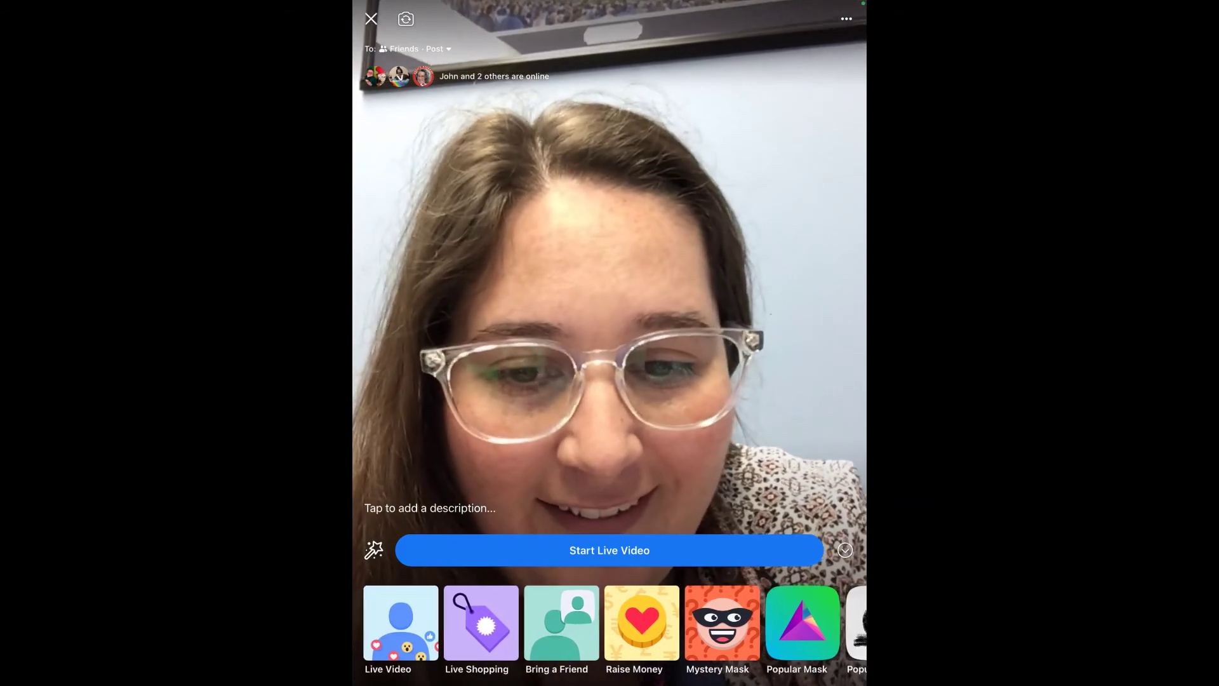
scroll(610, 629, left, 1)
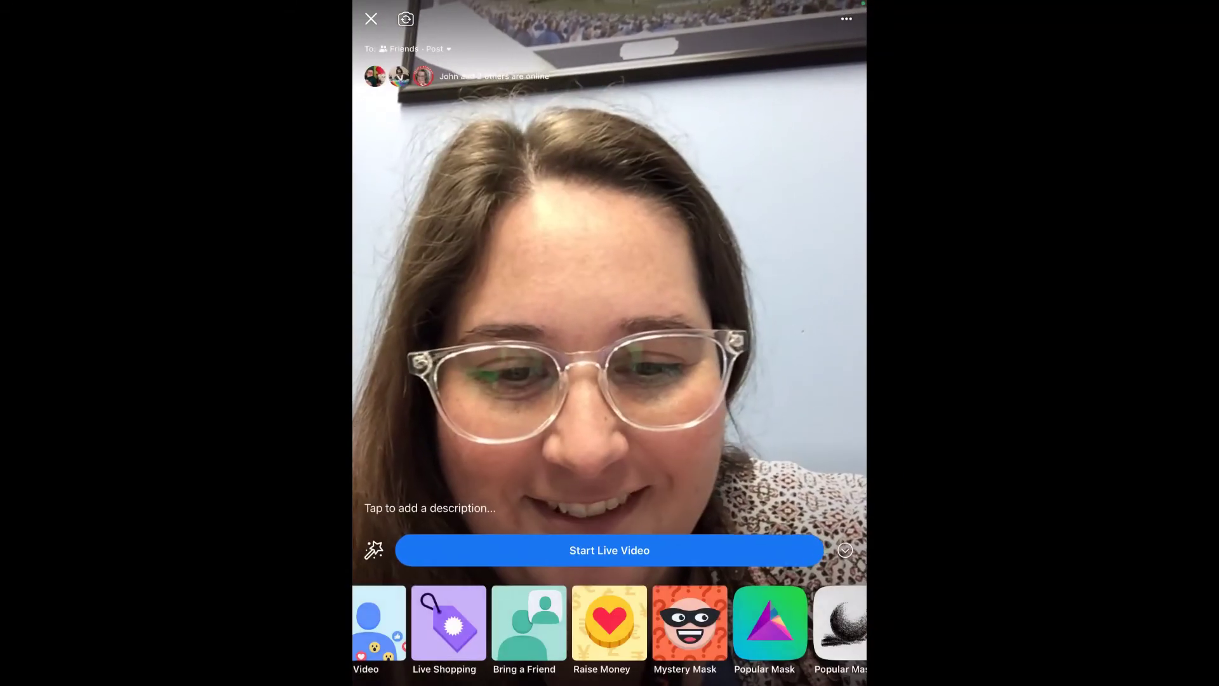
scroll(610, 629, right, 5)
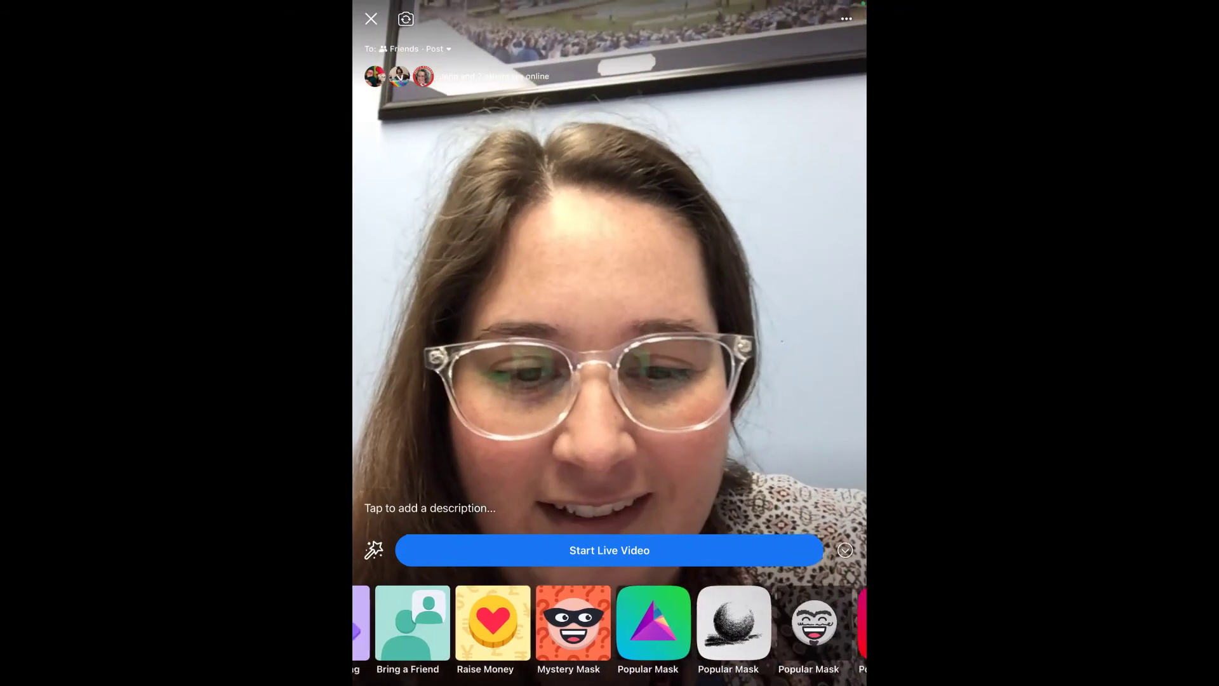
click(530, 622)
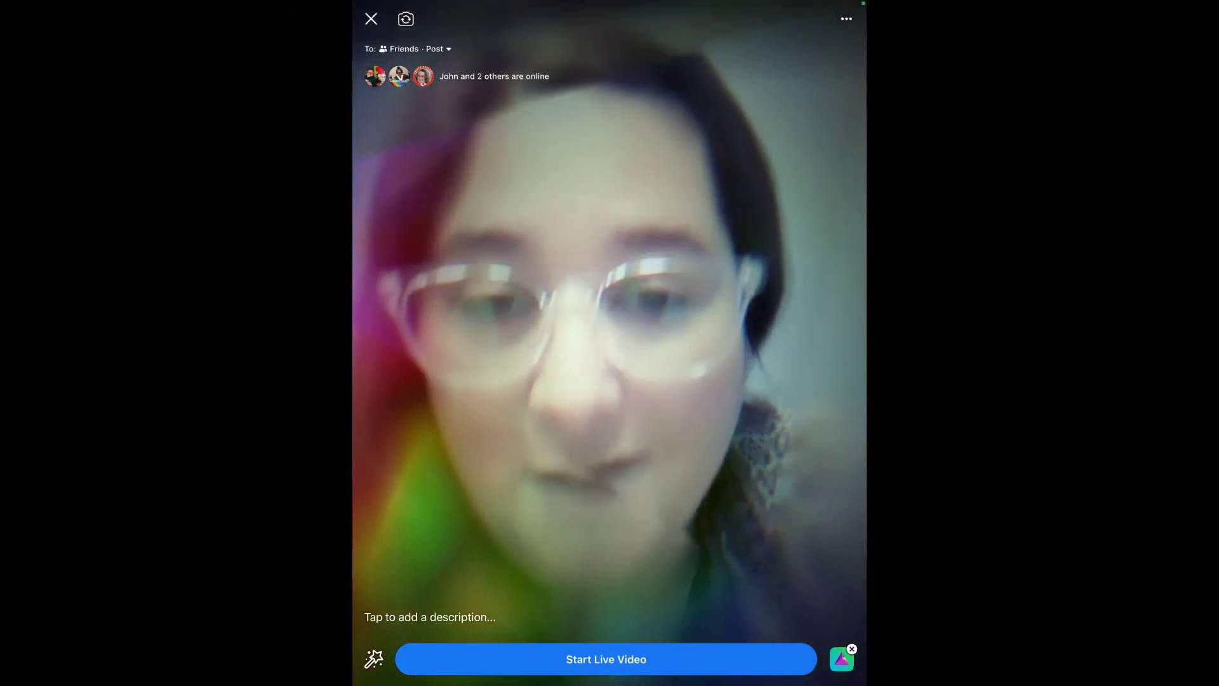
click(850, 652)
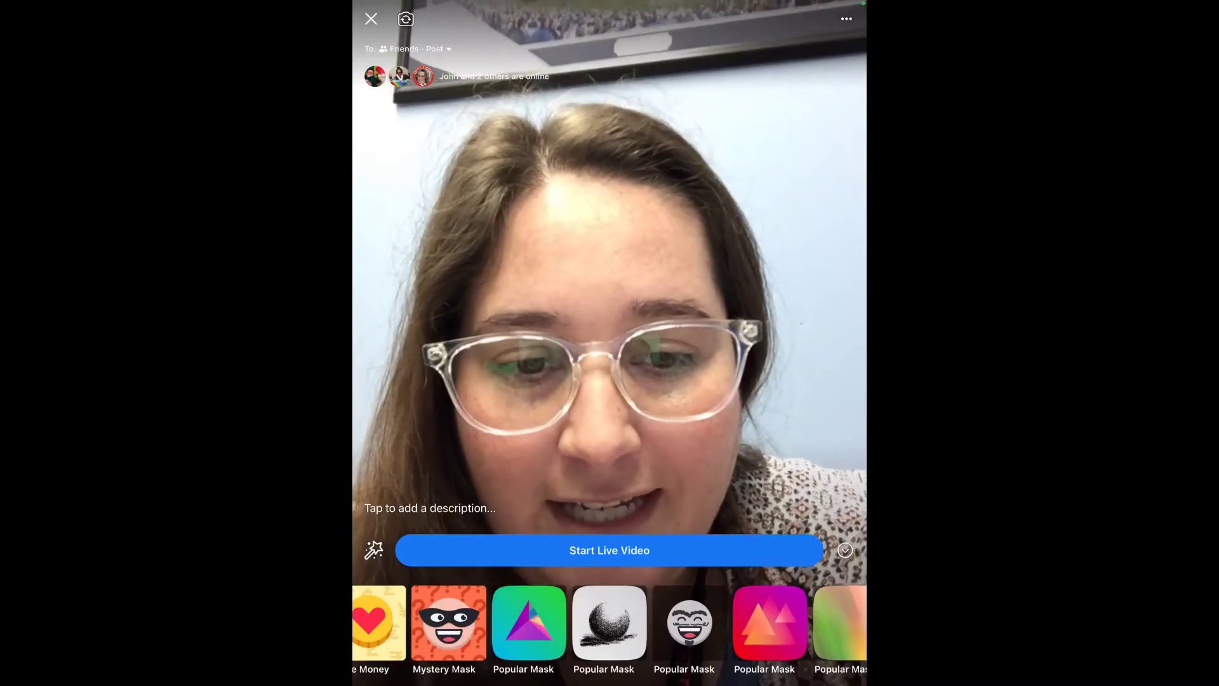
scroll(609, 623, right, 5)
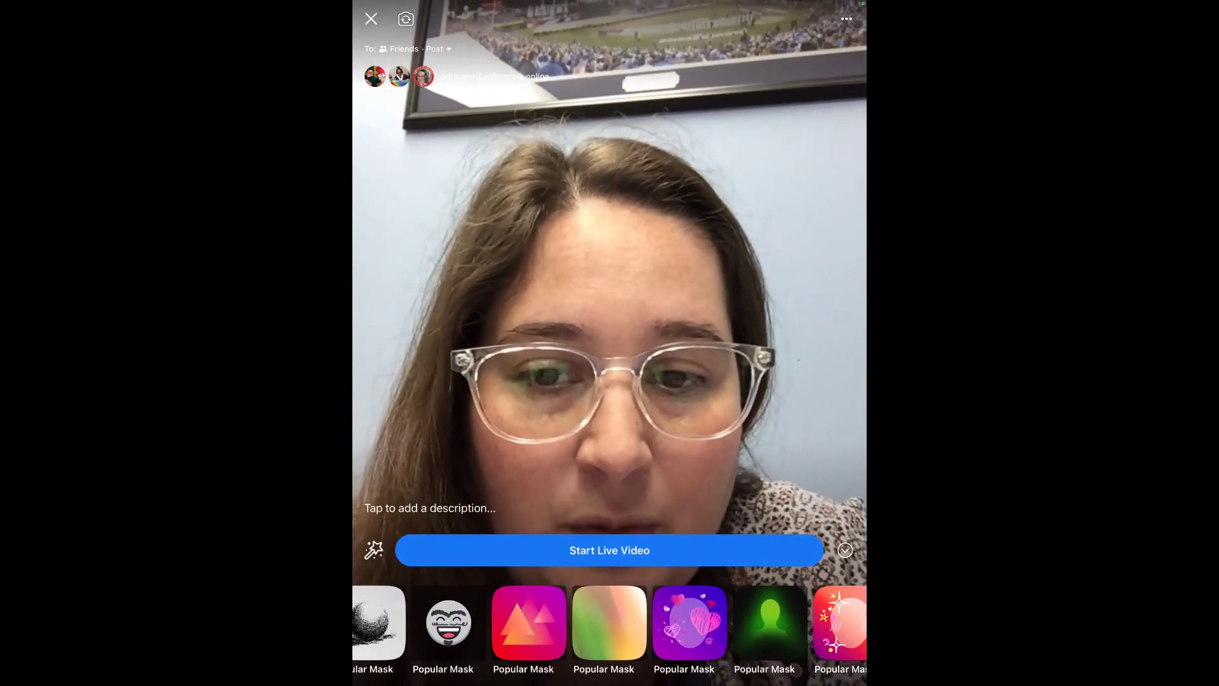
Add the description "Fancy description" to the live video.
click(430, 508)
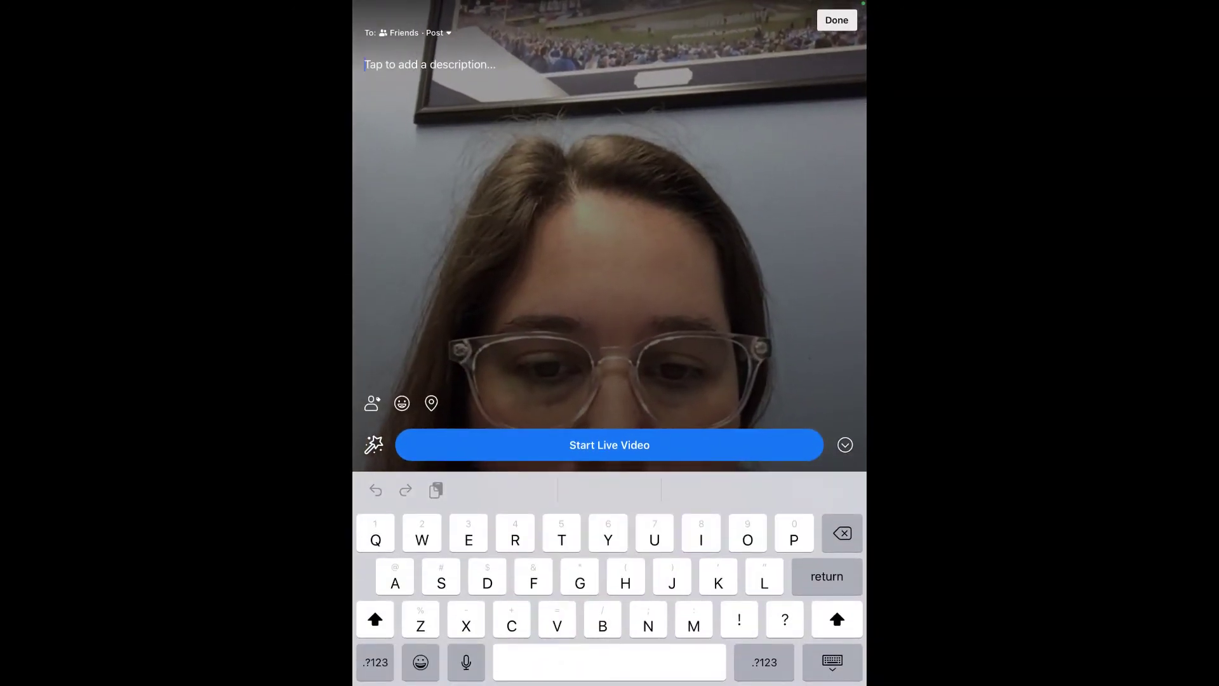
text(De)
key(BackSpace)
key(BackSpace)
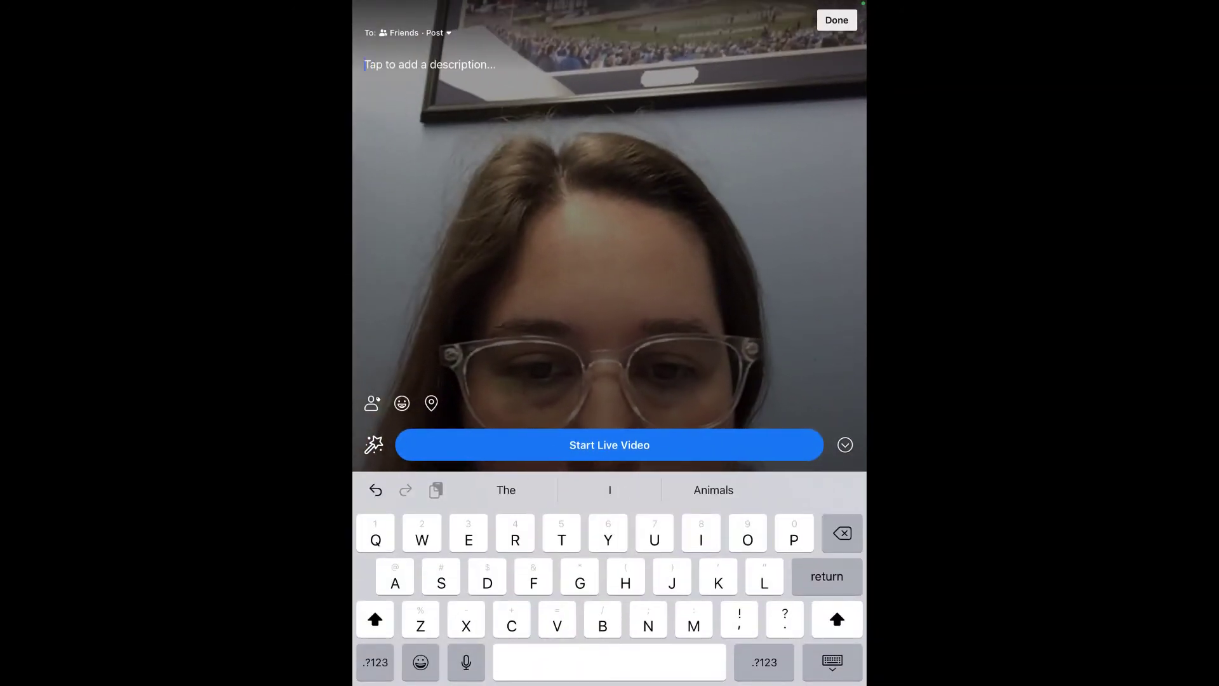
text(Fan)
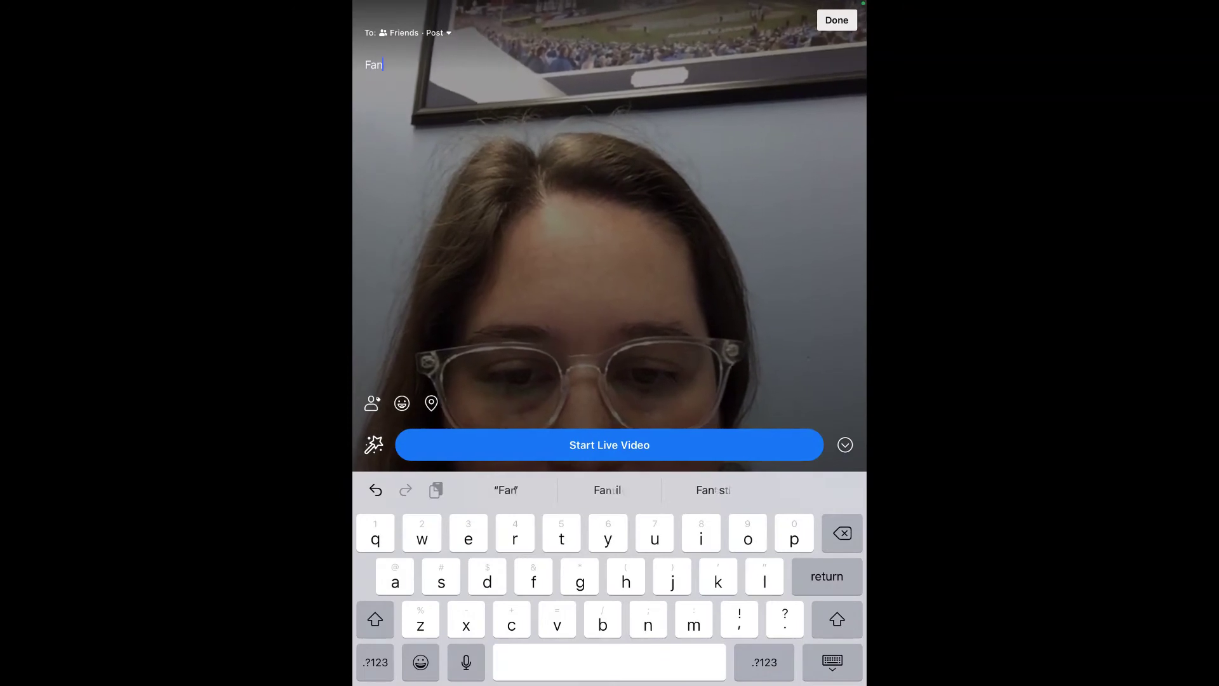
text(cy des)
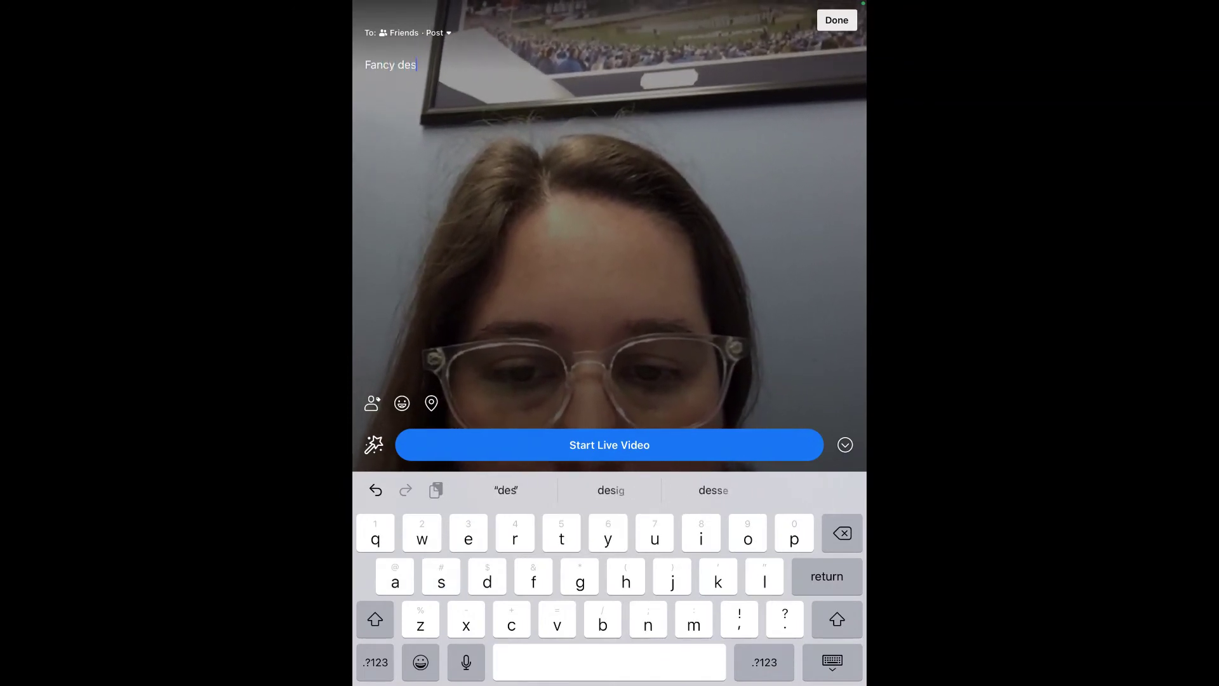
text(cription)
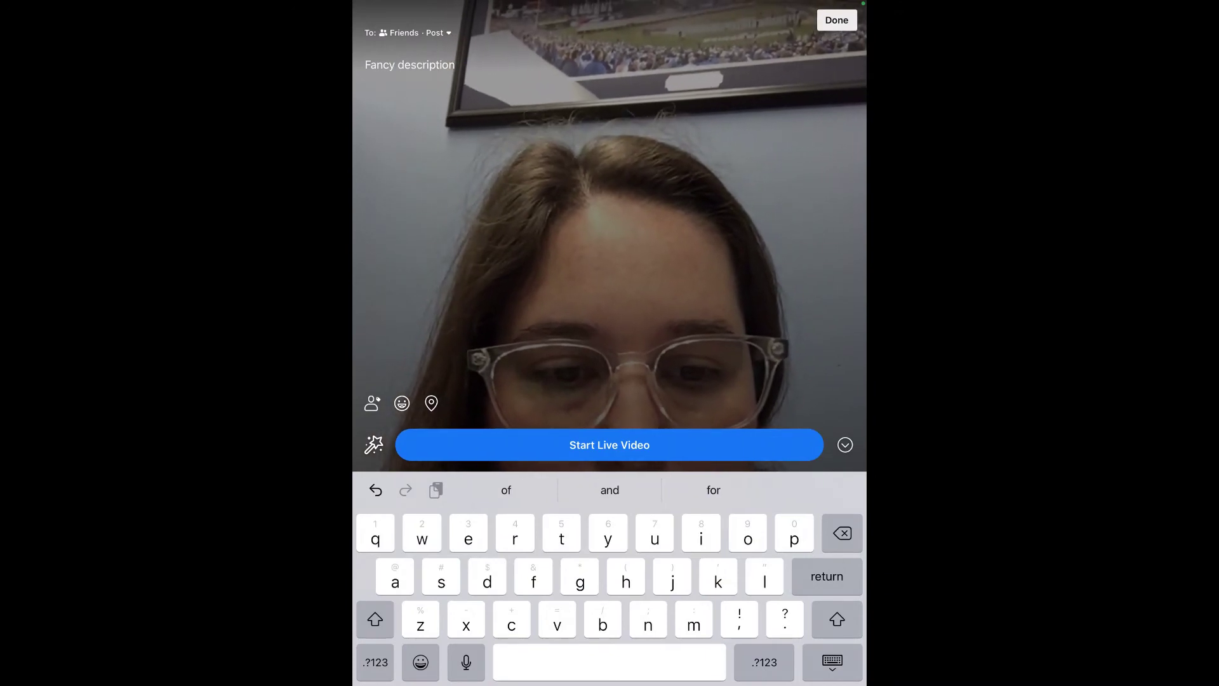
click(833, 662)
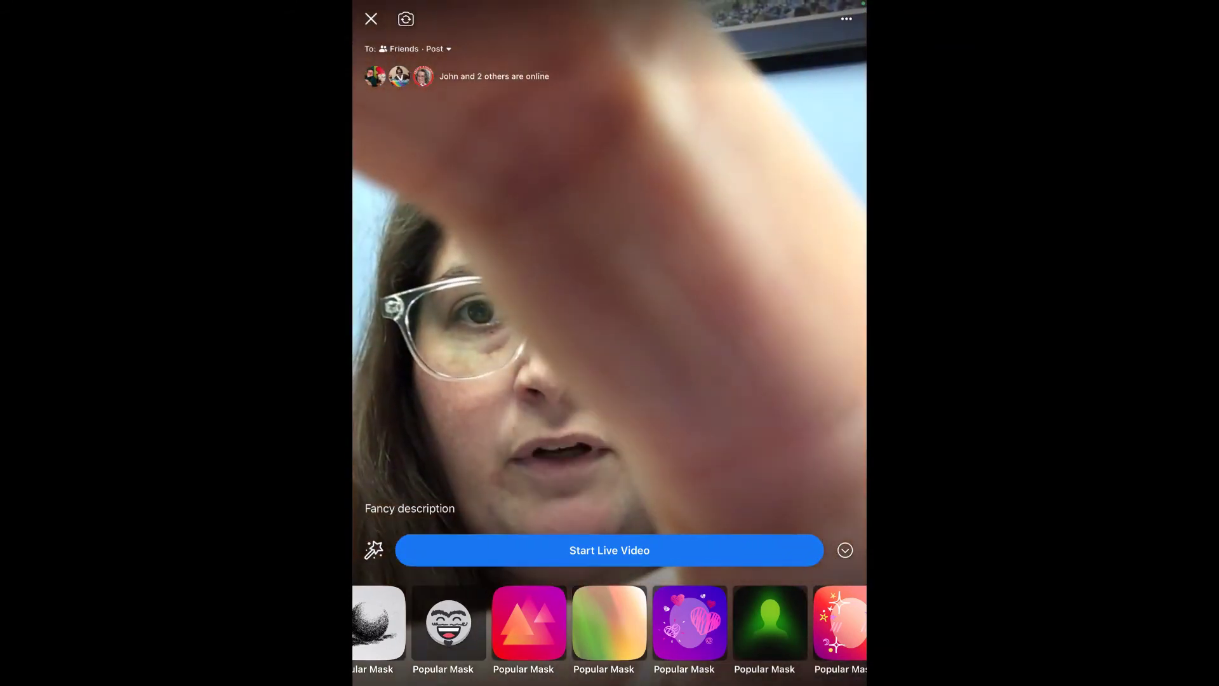
Check the audience setting, broadcast the live video to Friends, and share the ended video to the timeline in HD.
click(416, 49)
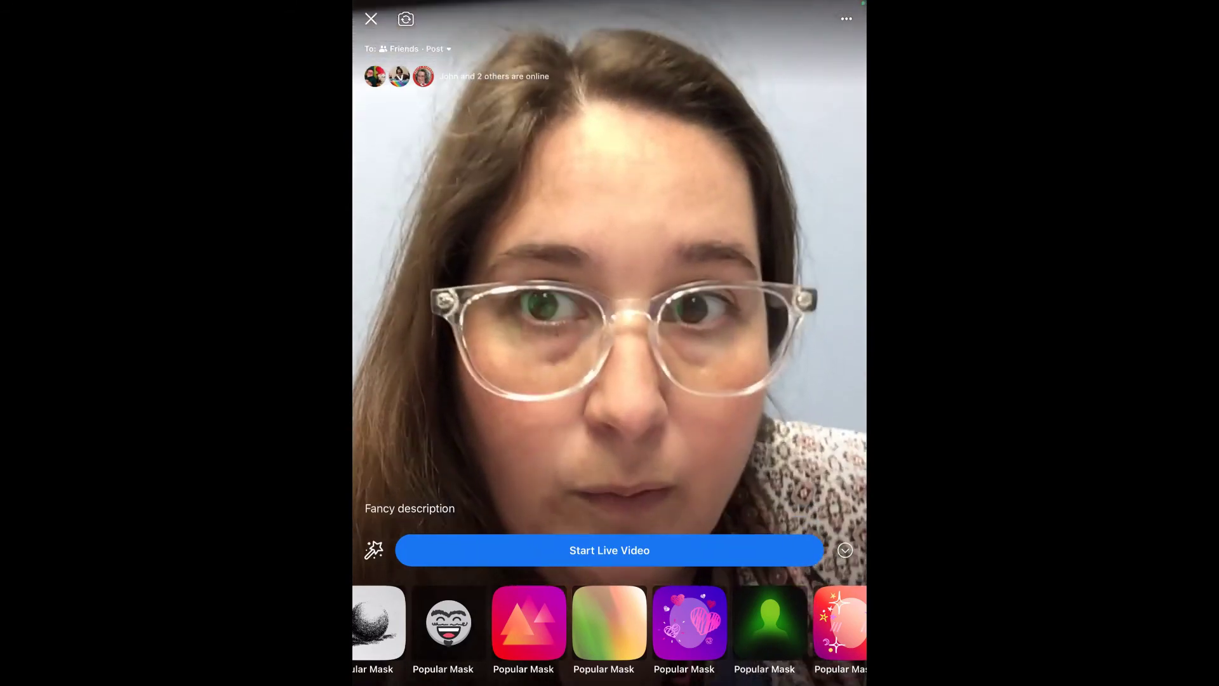
click(609, 550)
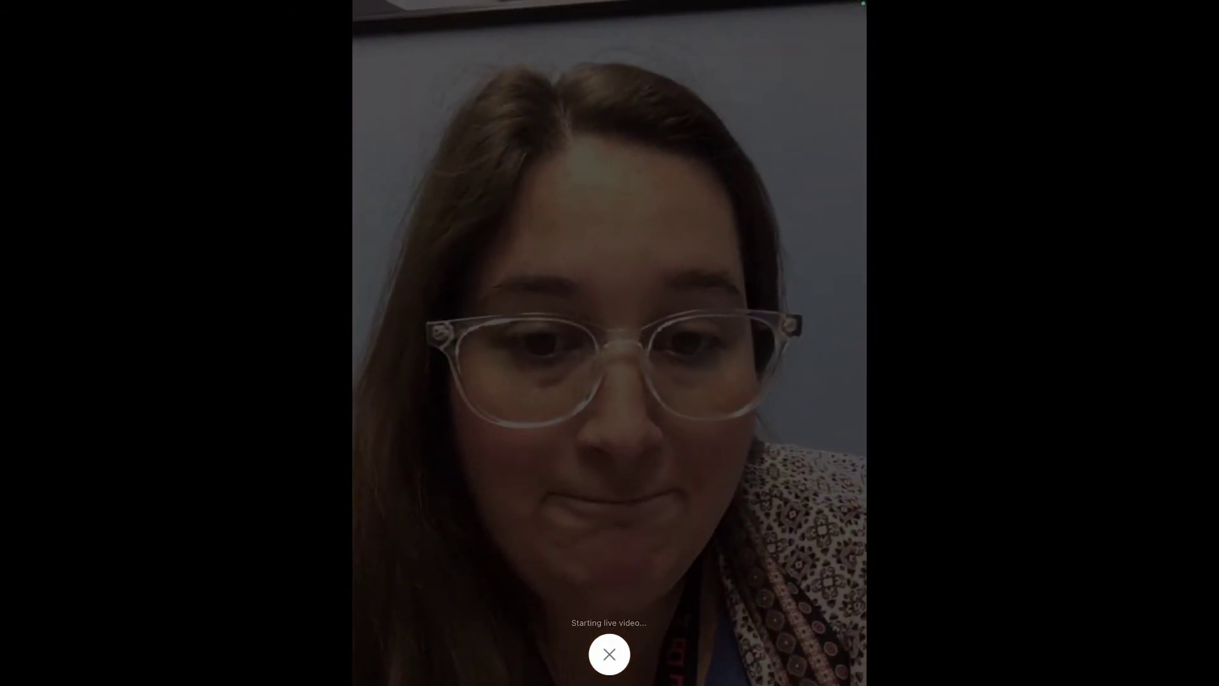
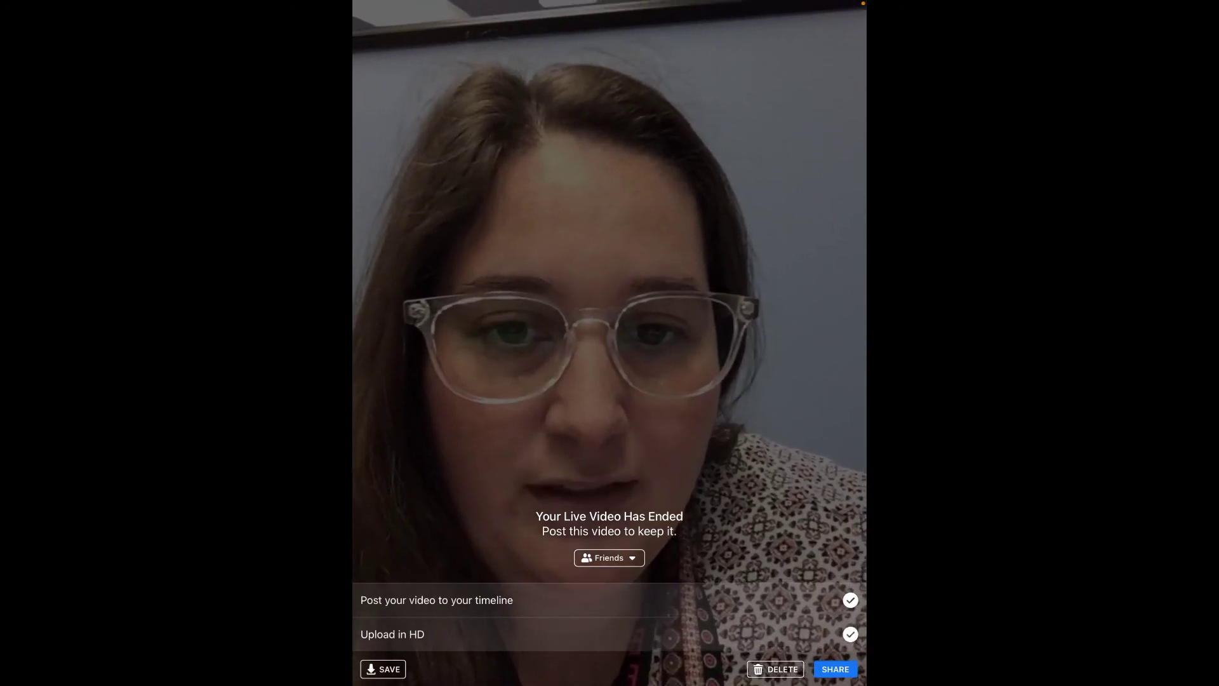
click(835, 669)
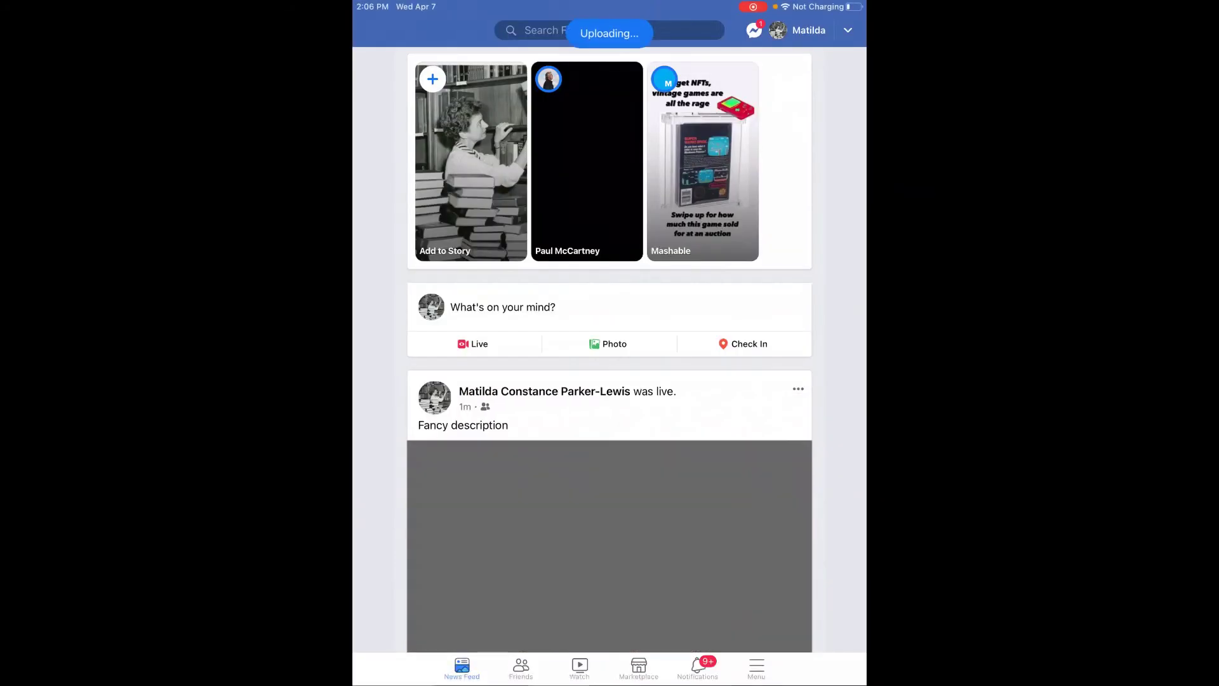
Review the ended live video's post in the News Feed, from its description down to the reaction and comment options.
scroll(610, 349, down, 5)
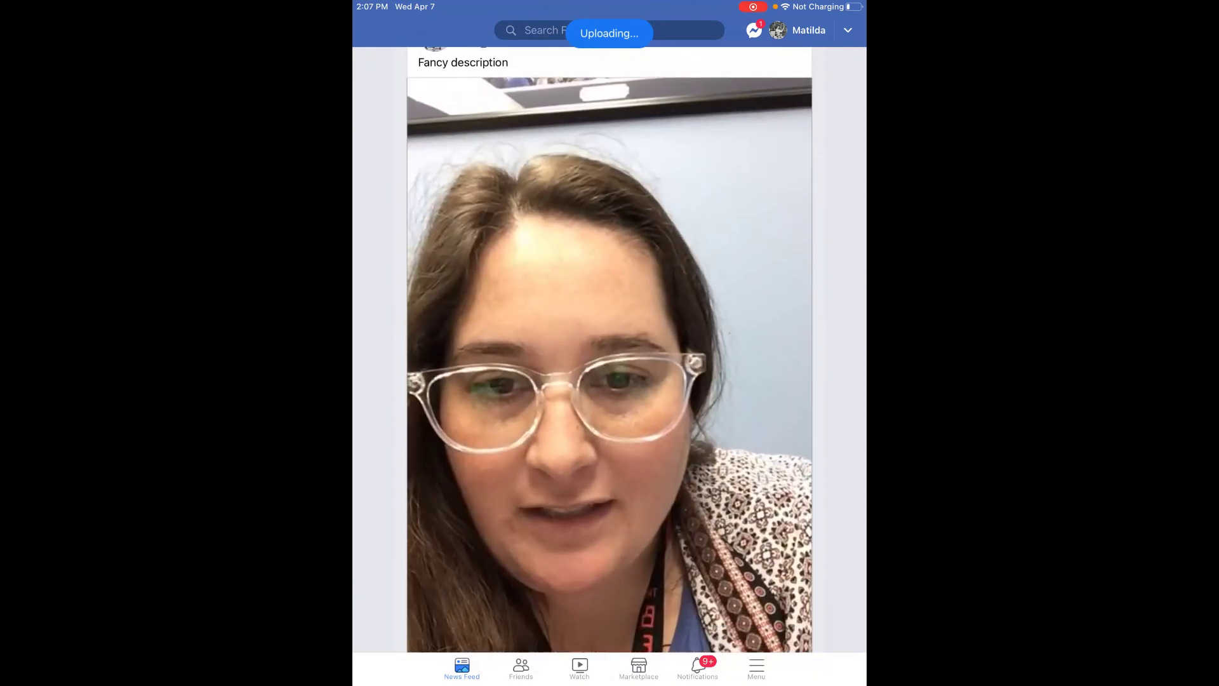
scroll(610, 350, down, 3)
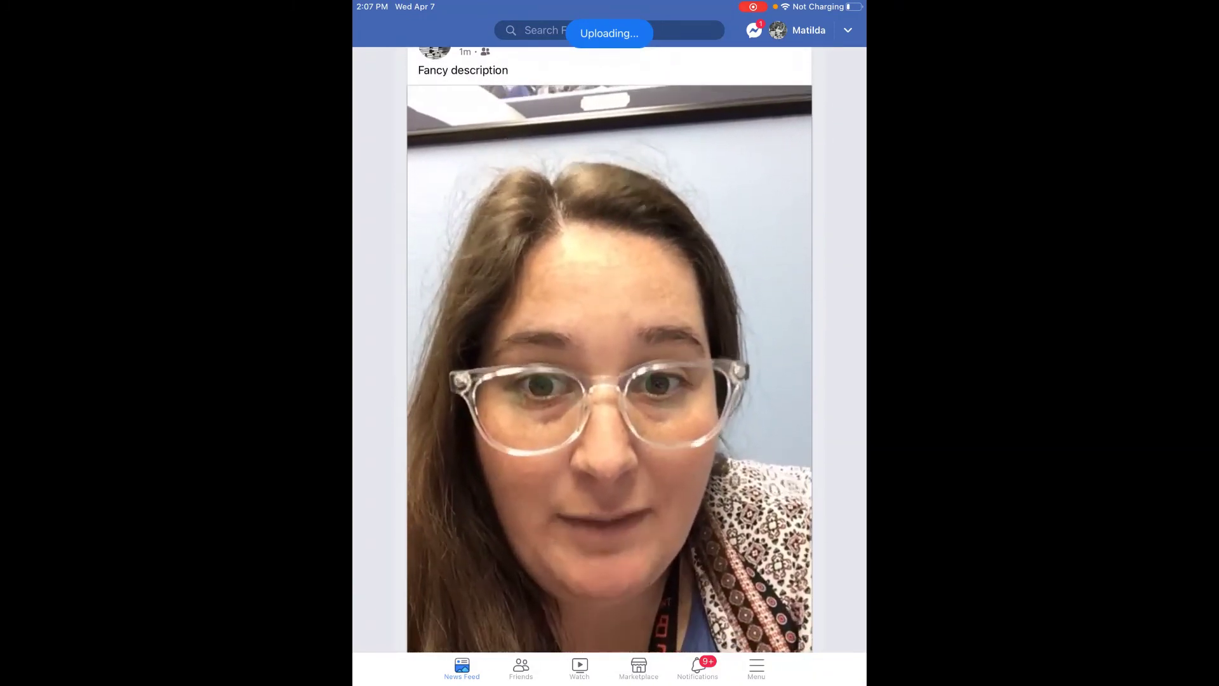
scroll(610, 350, down, 1)
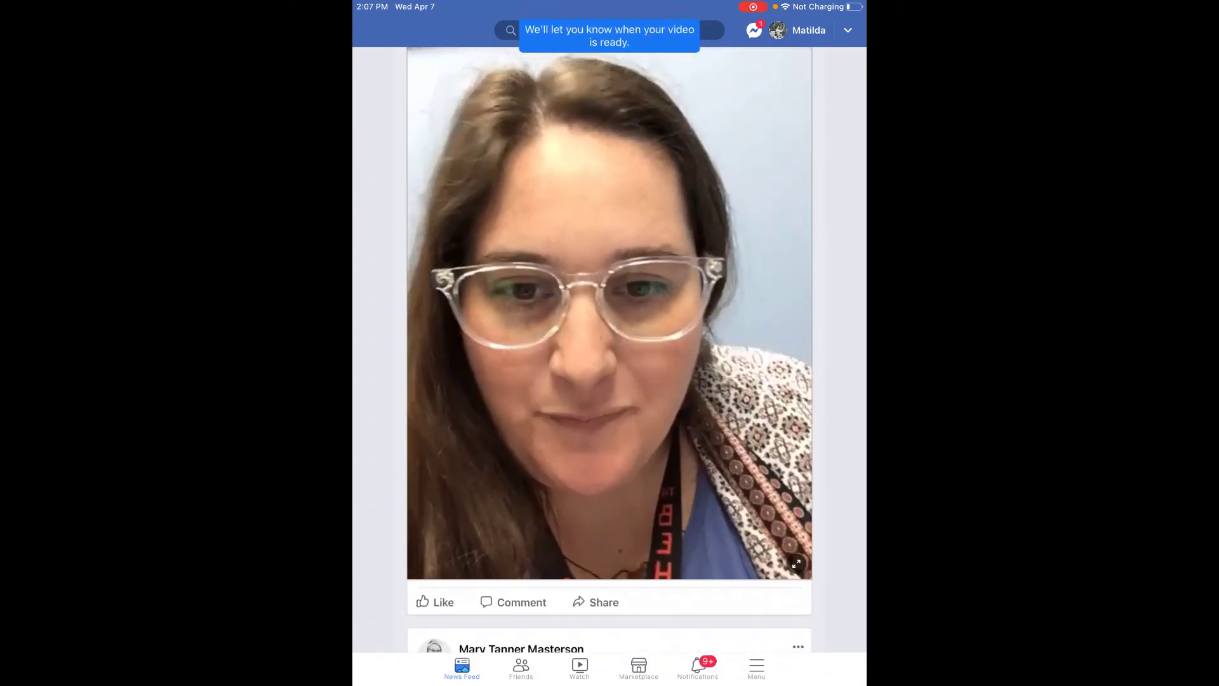
scroll(610, 349, up, 2)
scroll(609, 349, up, 3)
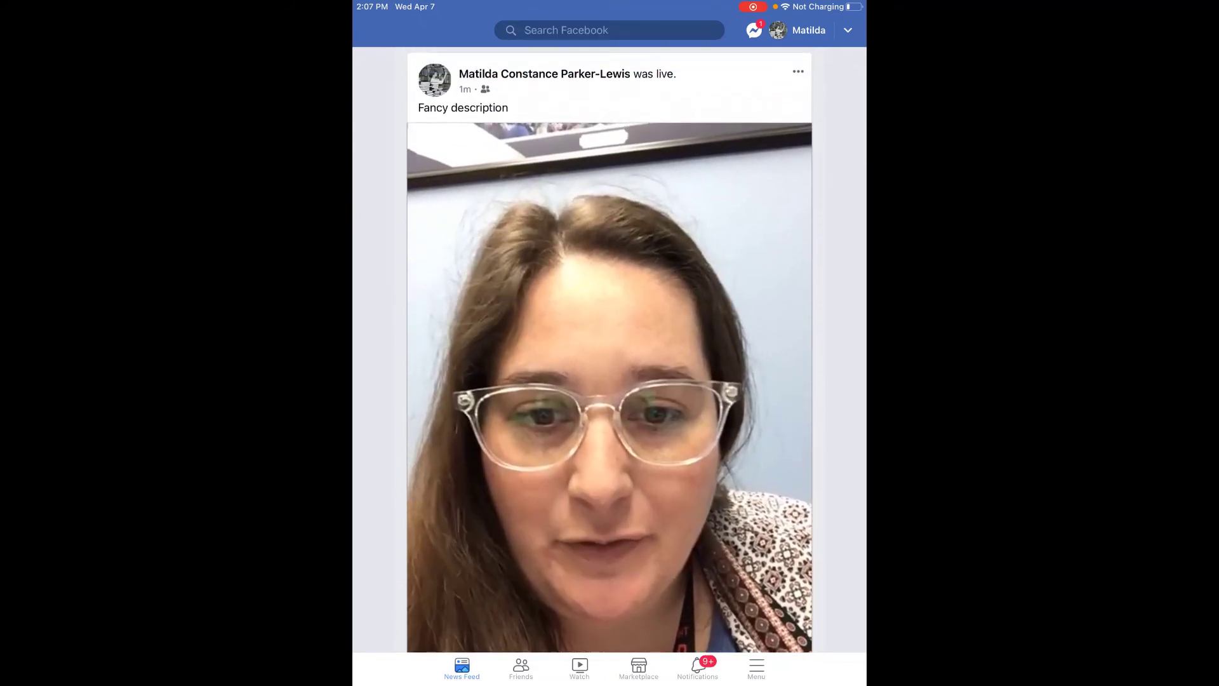
scroll(609, 350, down, 3)
scroll(609, 349, down, 2)
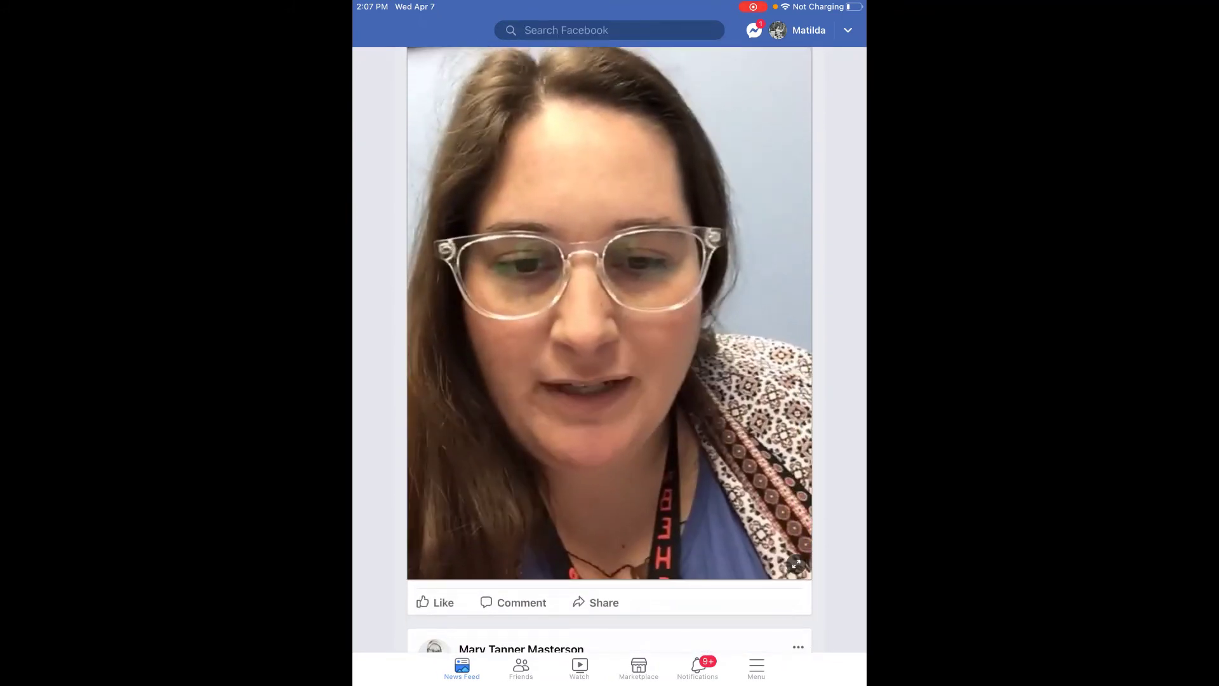
scroll(609, 350, up, 5)
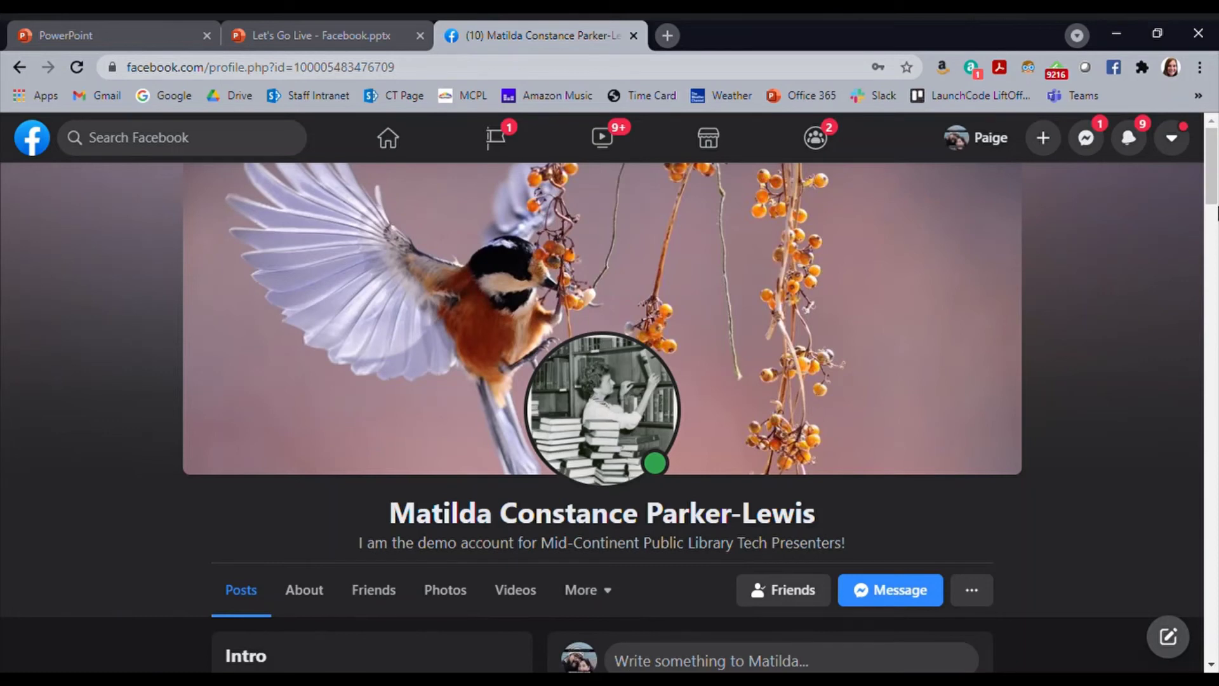
Switch to Facebook in the computer's browser, reload the broadcaster's profile, and open the current live video with its sound muted.
drag(1215, 177, 1215, 202)
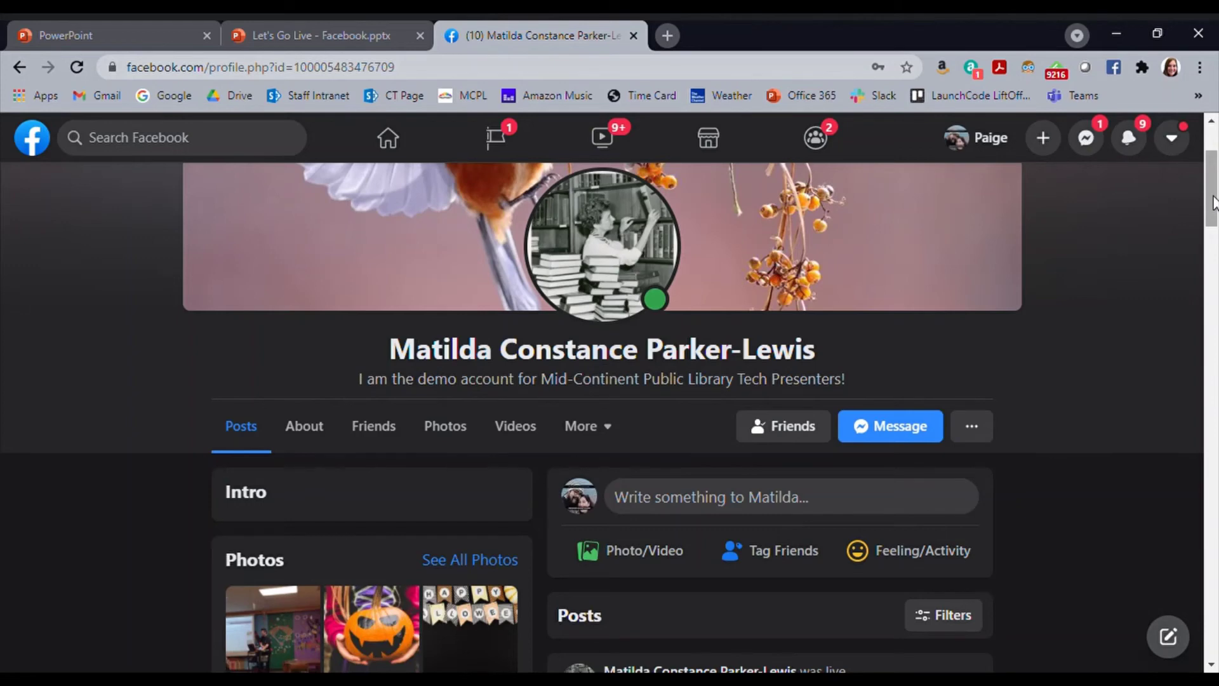
drag(1215, 202, 1215, 153)
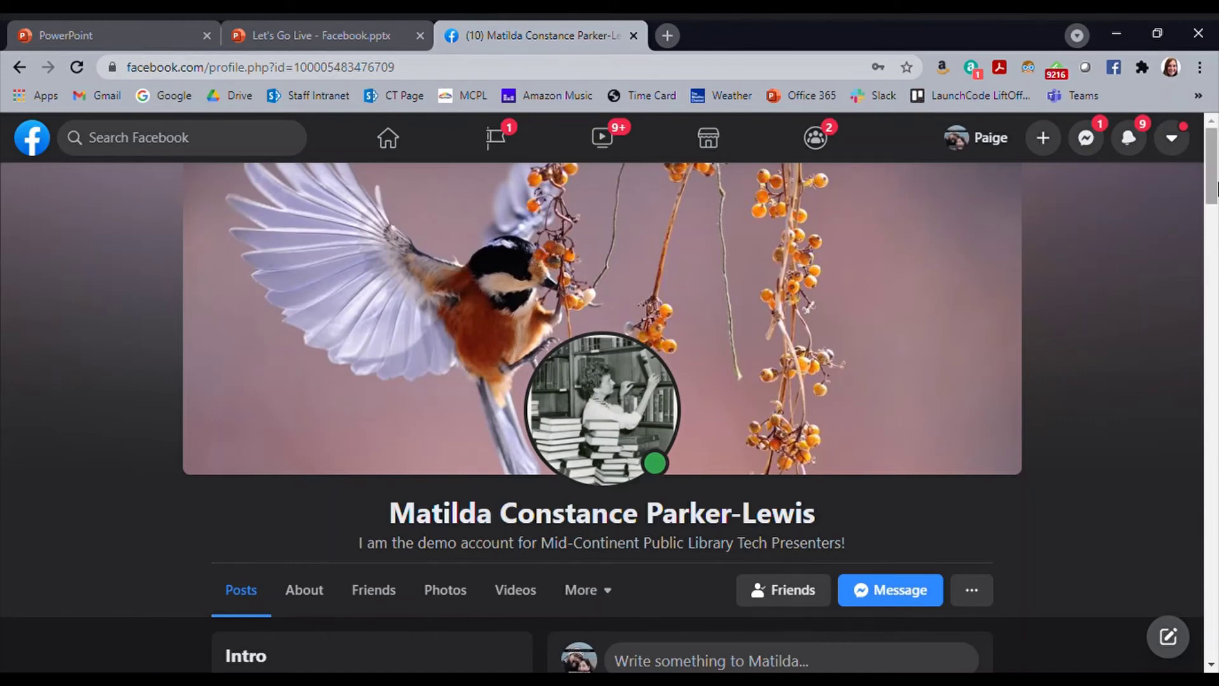
mouse_move(1215, 188)
mouse_down()
mouse_move(1214, 239)
mouse_move(1214, 181)
mouse_up()
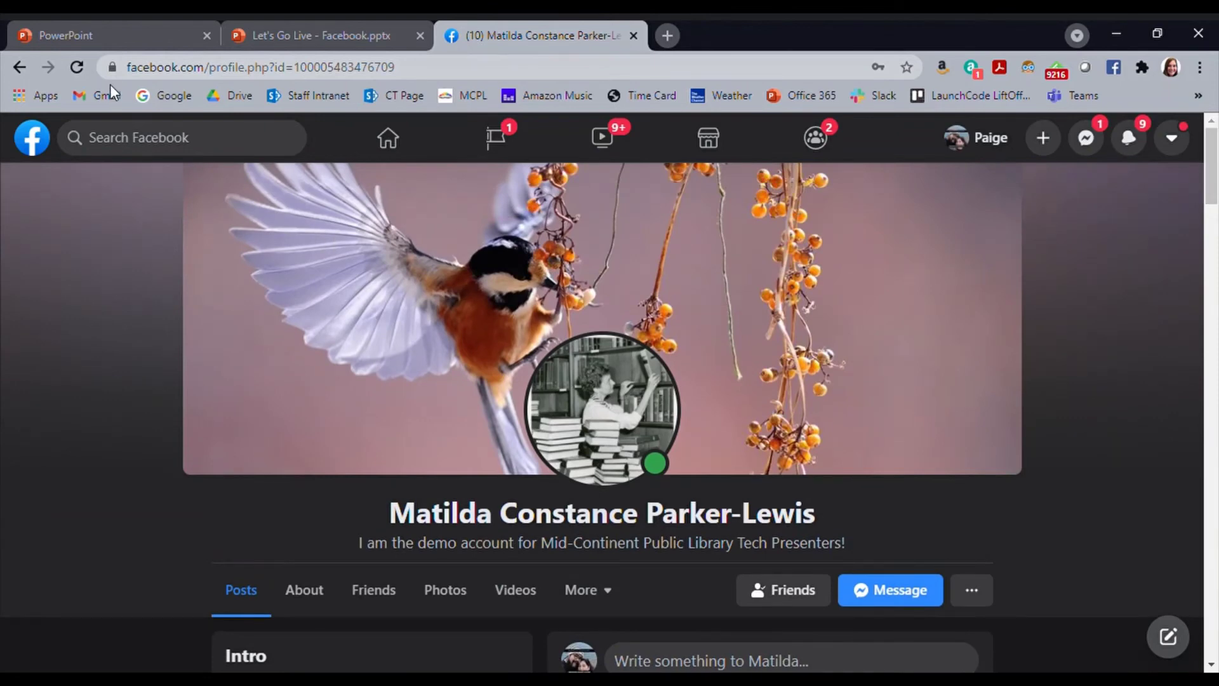
click(76, 67)
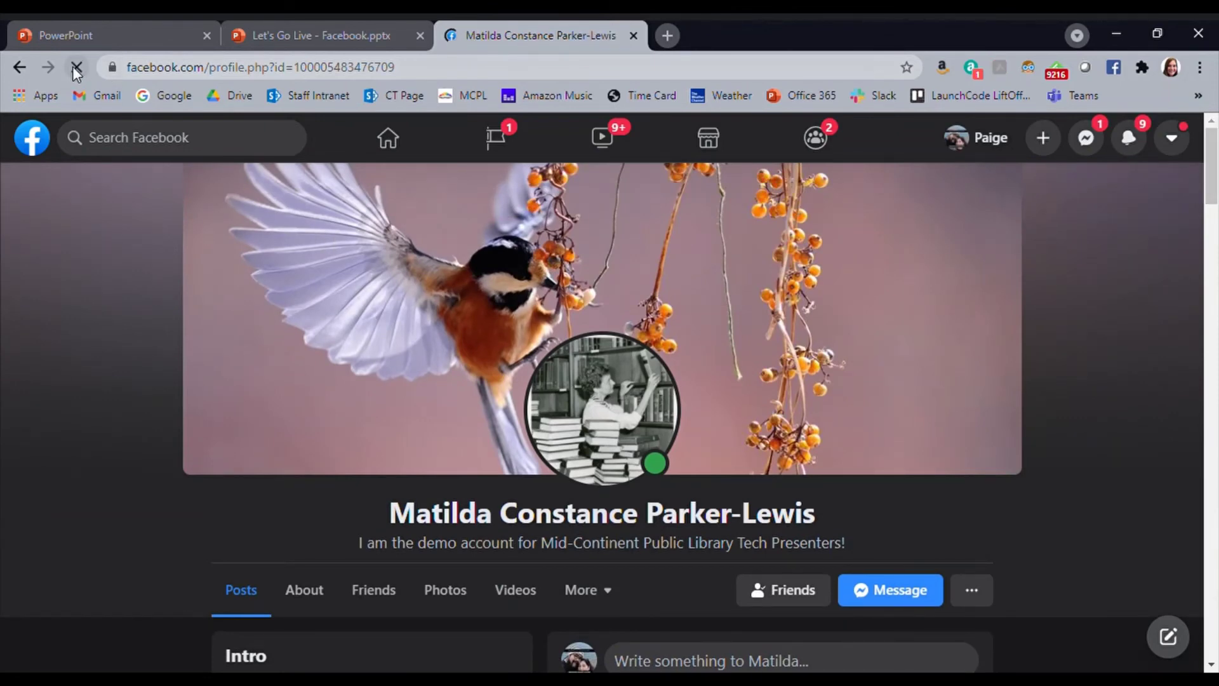
scroll(1191, 299, down, 5)
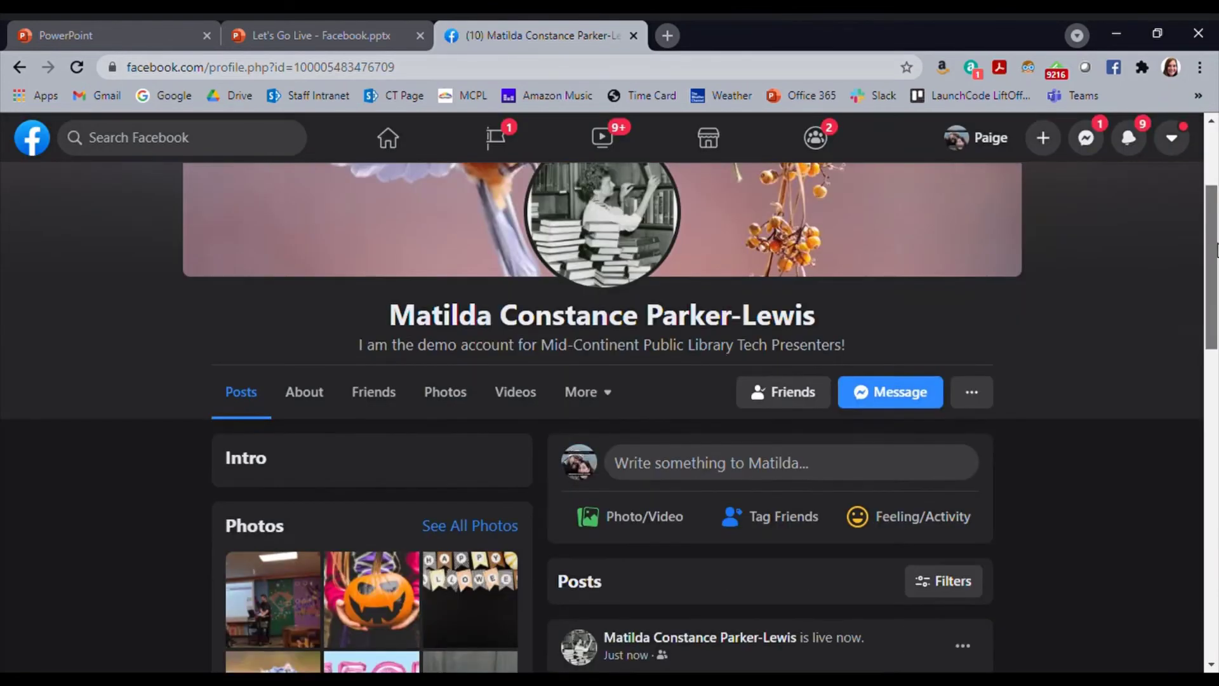
scroll(1201, 318, down, 1)
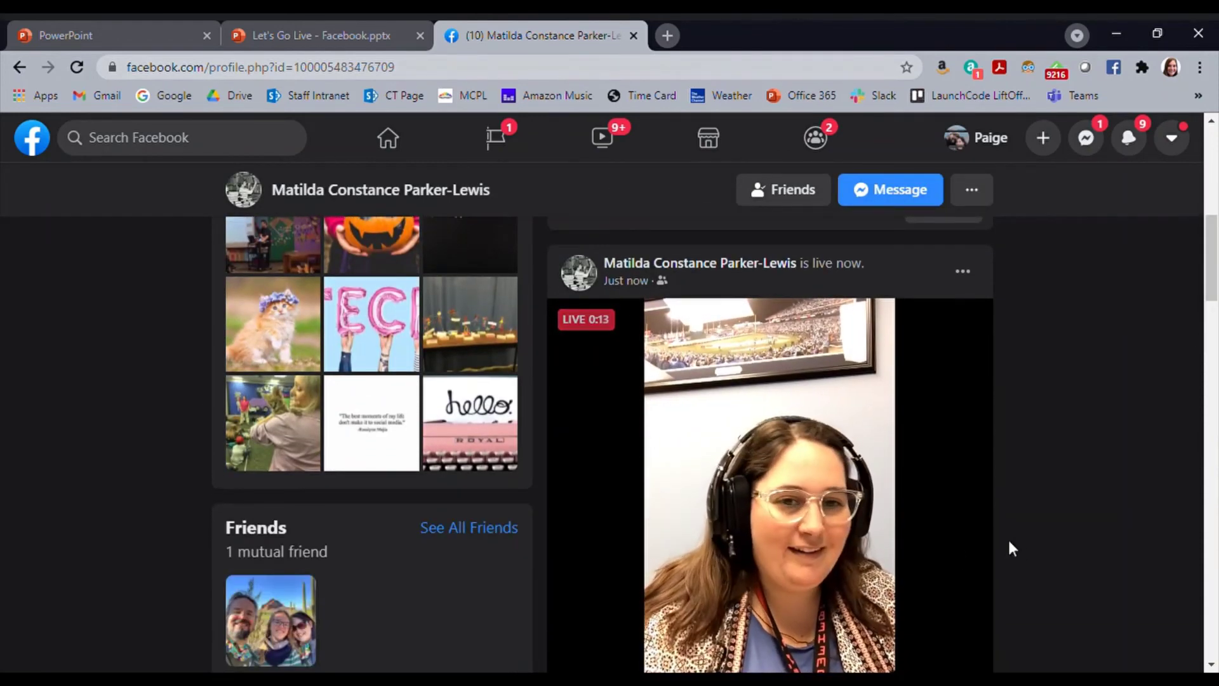
click(931, 530)
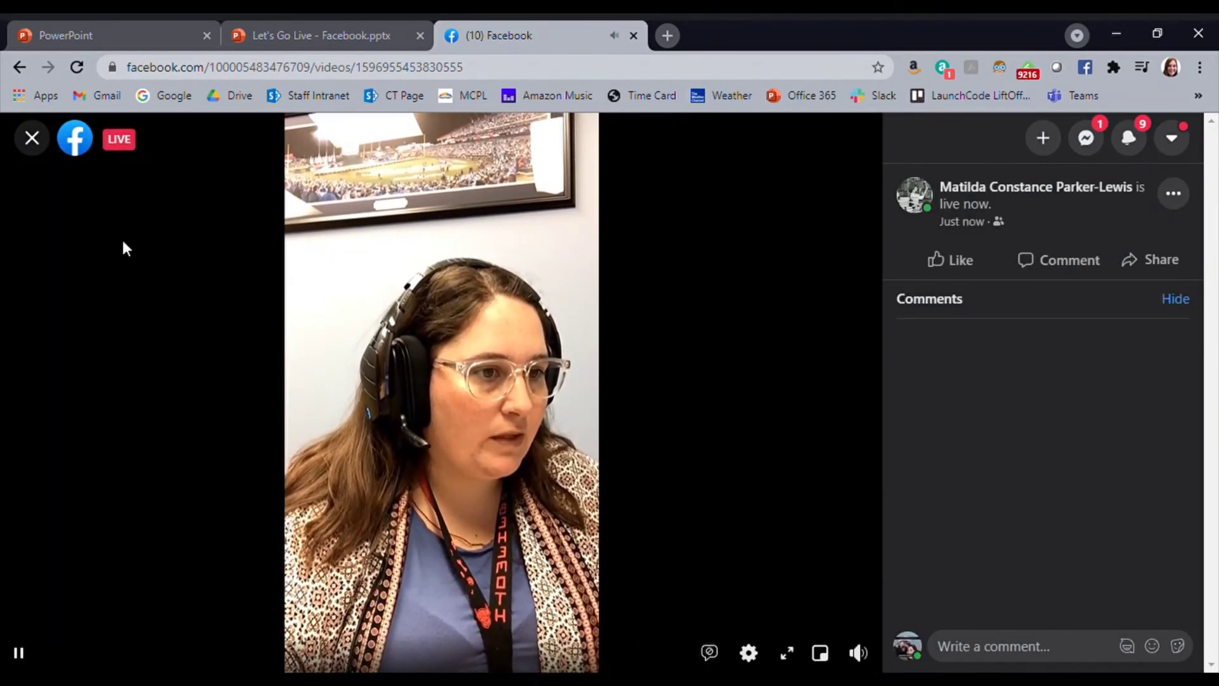
click(875, 661)
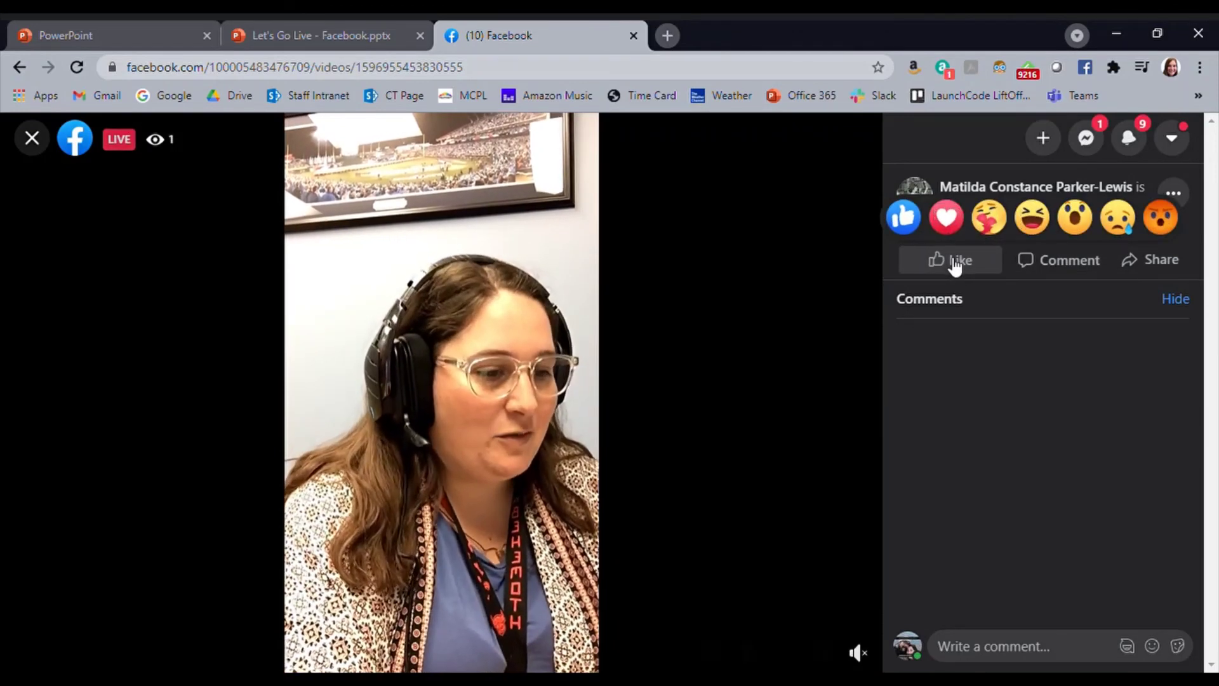
React to the live video with Care and post the comment "Fancy comments!" on it.
click(956, 262)
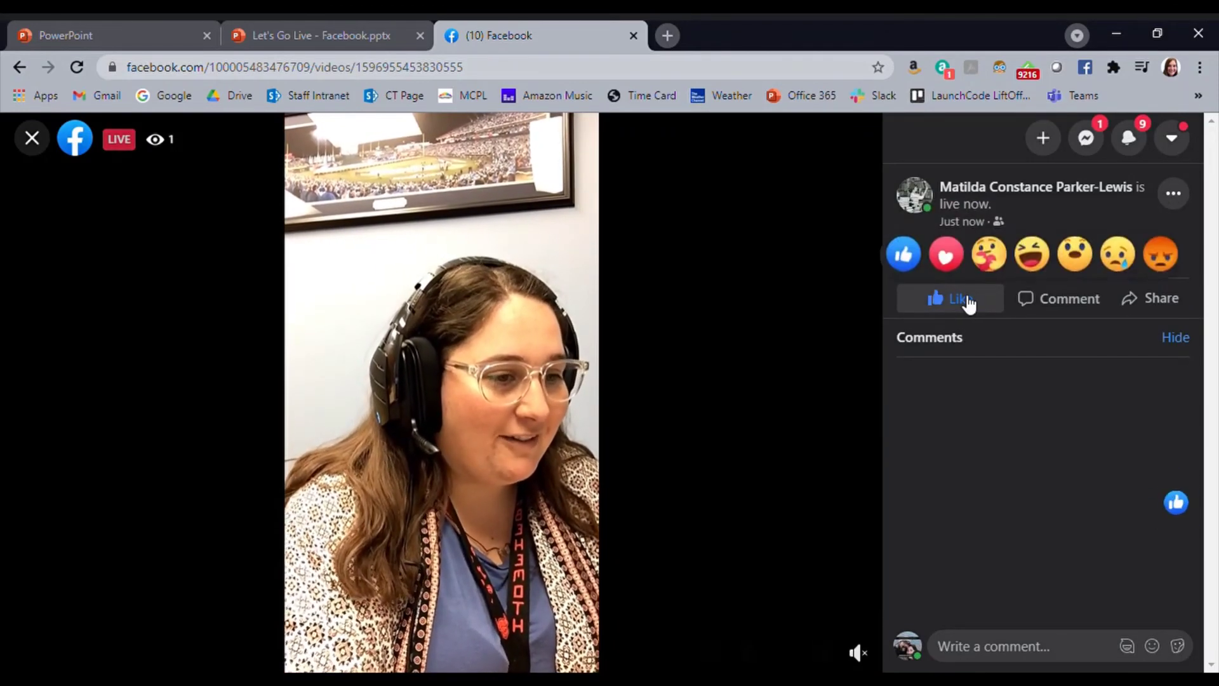
click(989, 254)
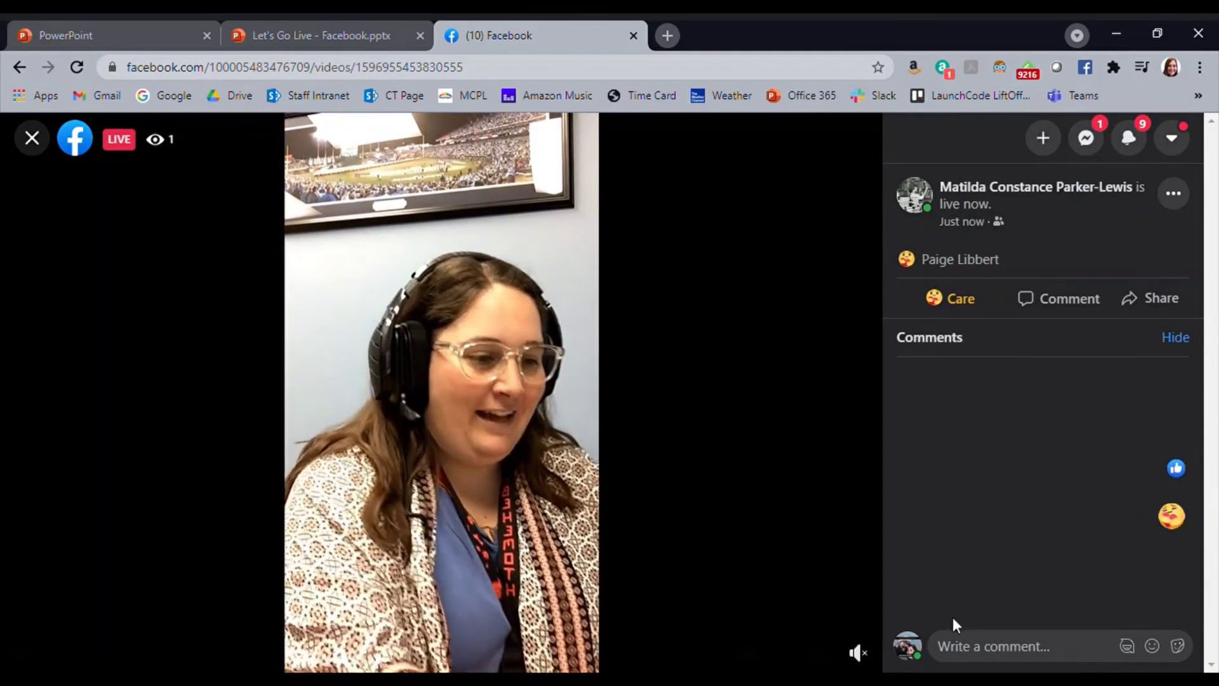
click(959, 645)
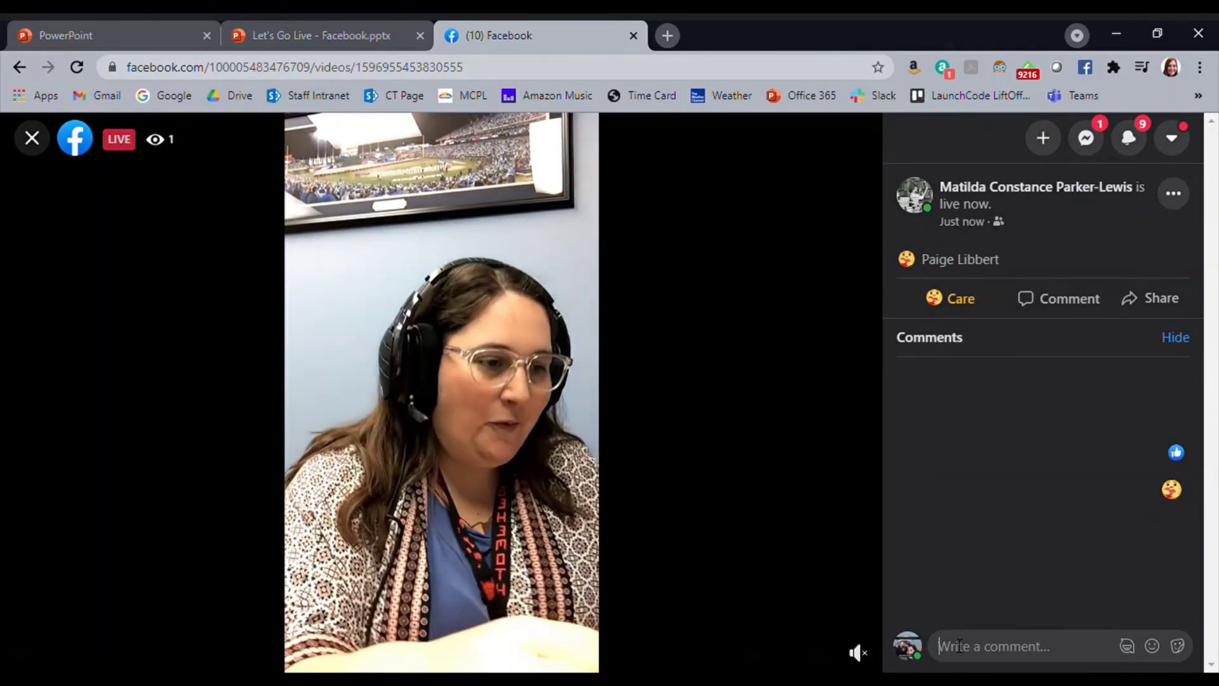
text(Fancy comments!)
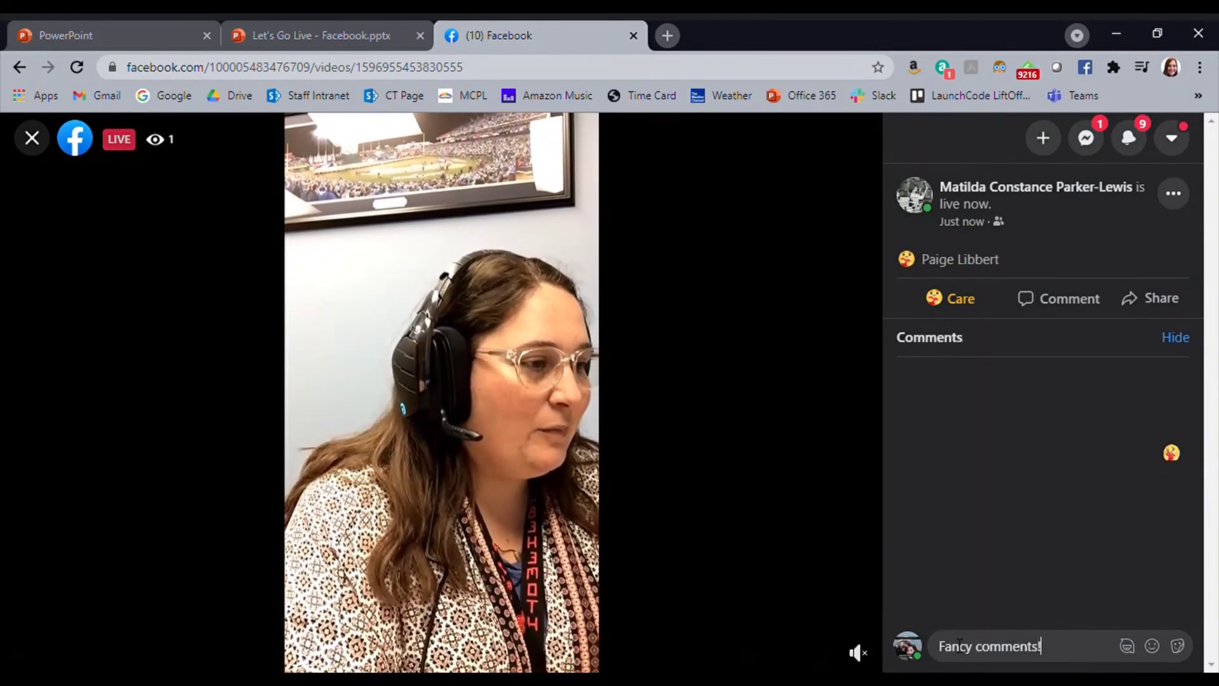
key(Return)
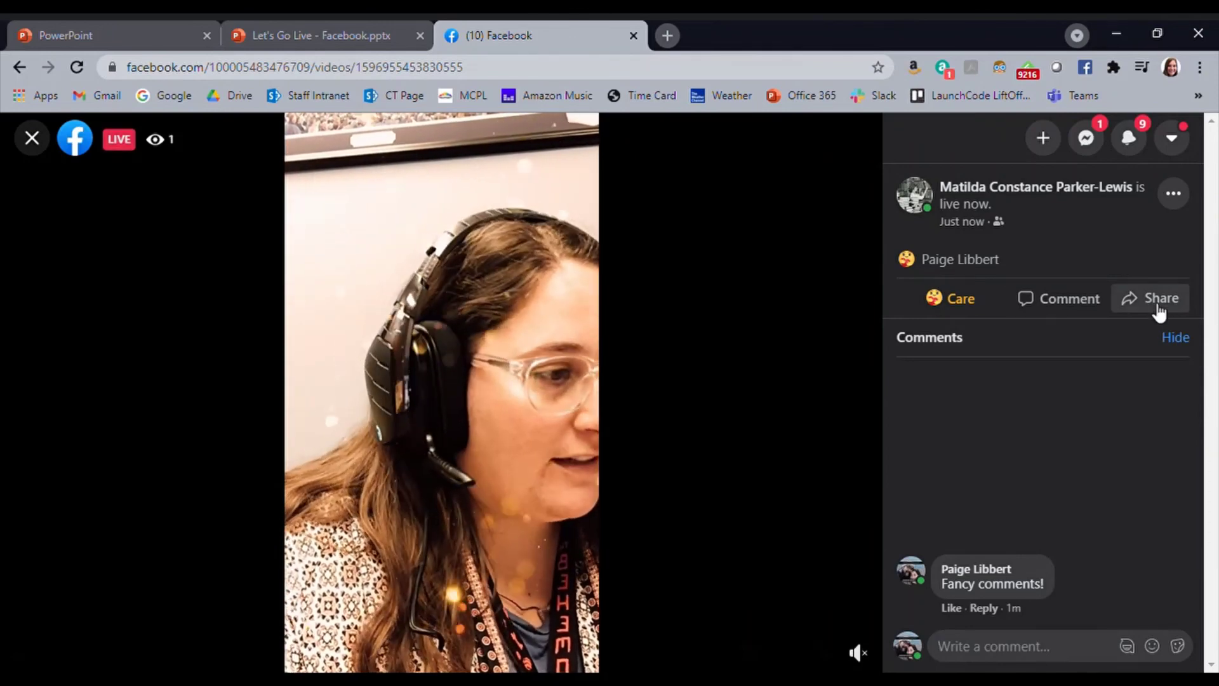
Examine the sharing options for the live video and close them without sharing.
click(1158, 309)
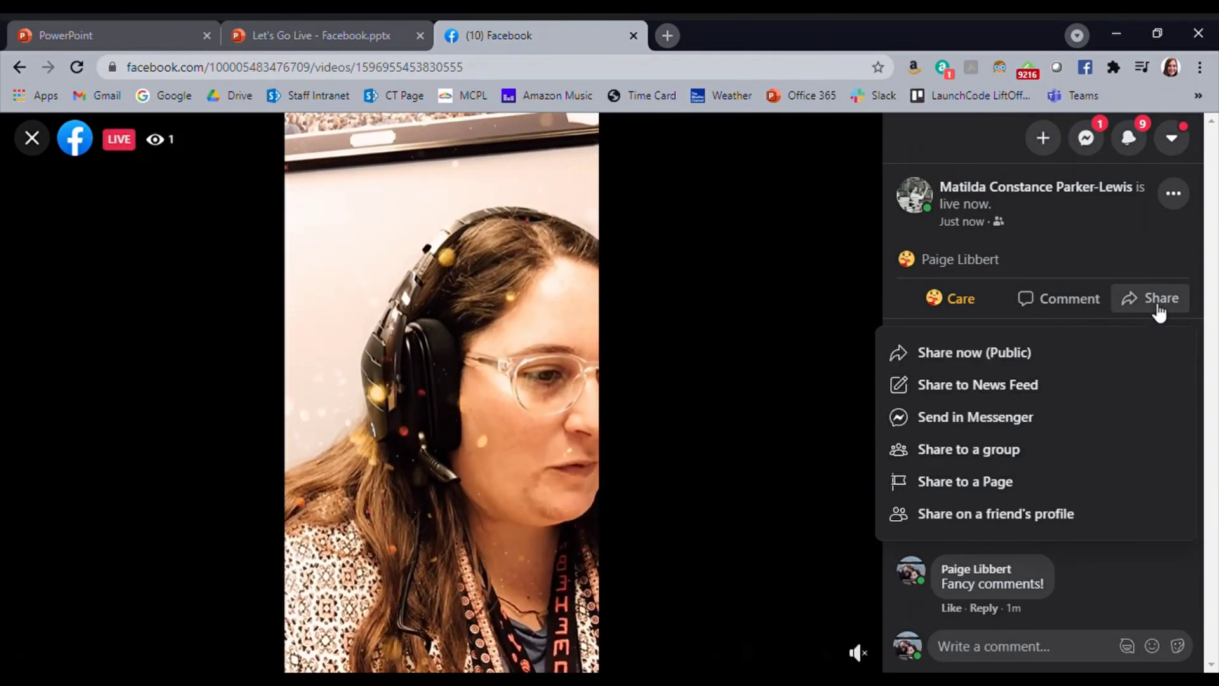
click(1062, 228)
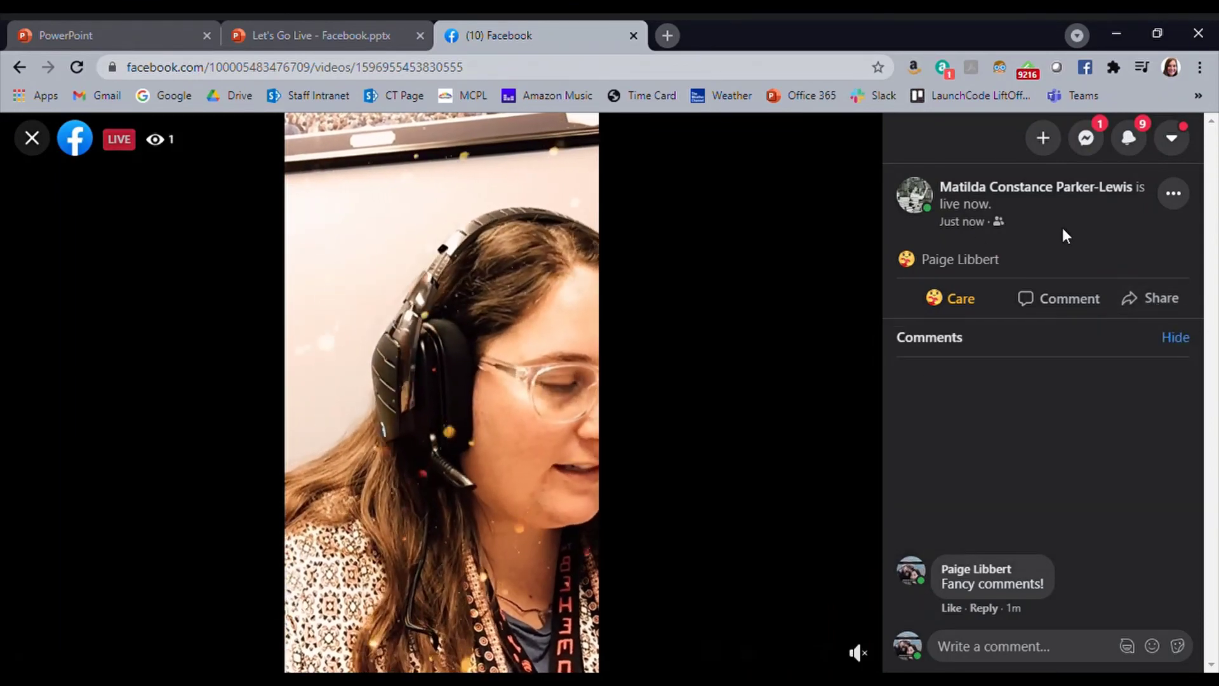